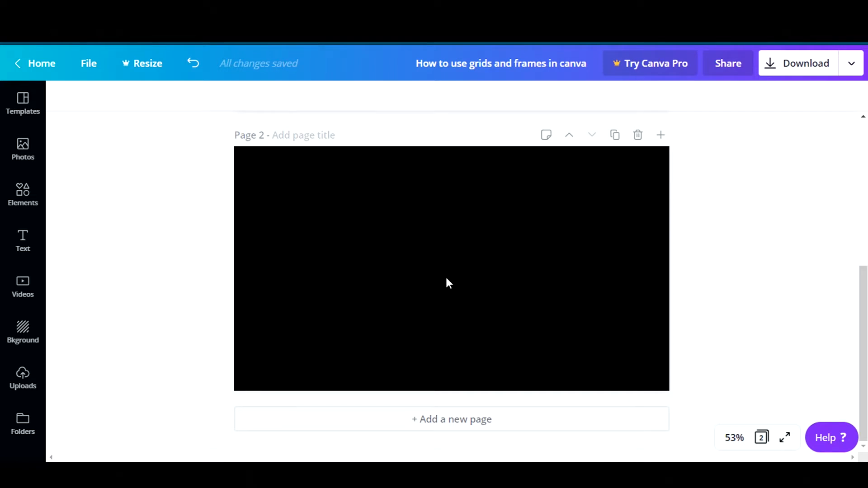
- Add the grid with two stacked cells to page 2, shrink it and place it in the page's upper-left area
click(24, 199)
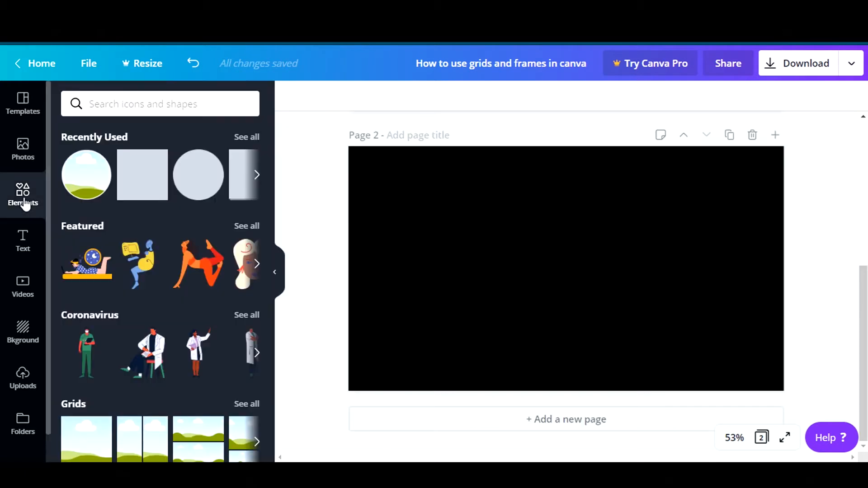
scroll(172, 282, down, 2)
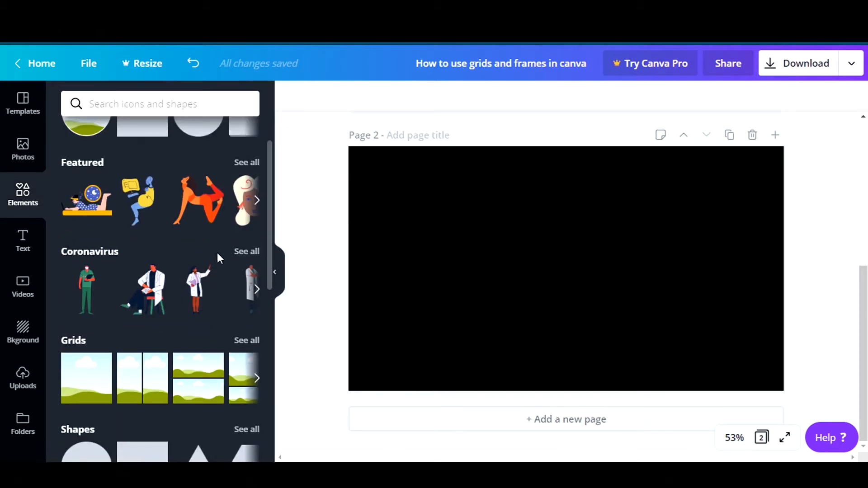
scroll(176, 256, down, 4)
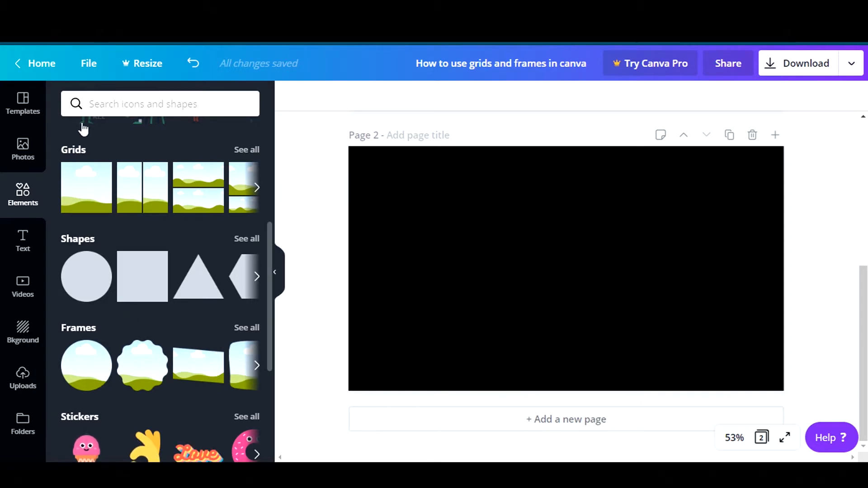
click(247, 150)
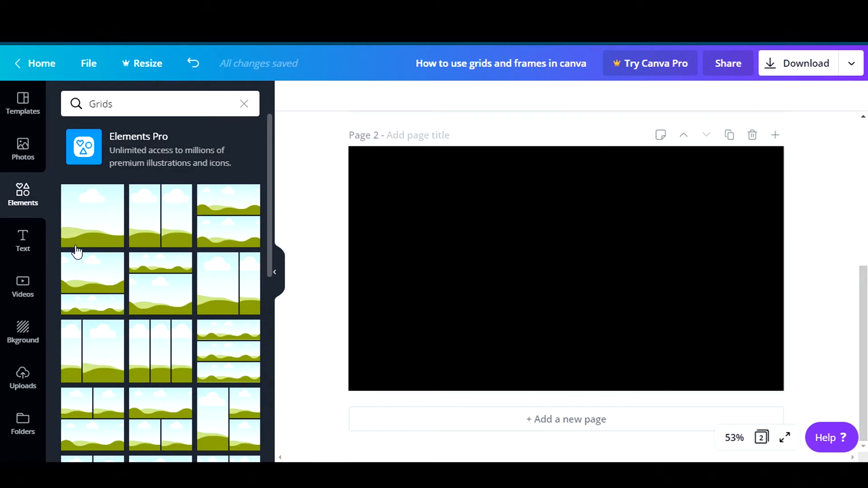
click(217, 209)
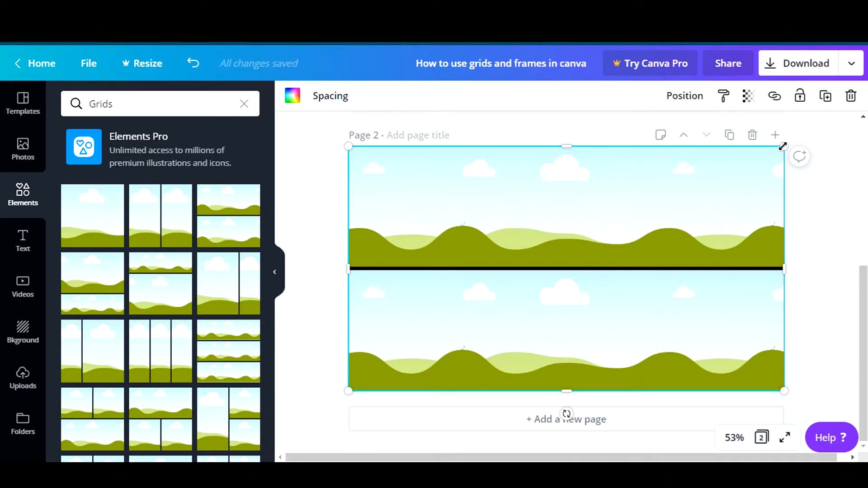
drag(783, 146, 636, 231)
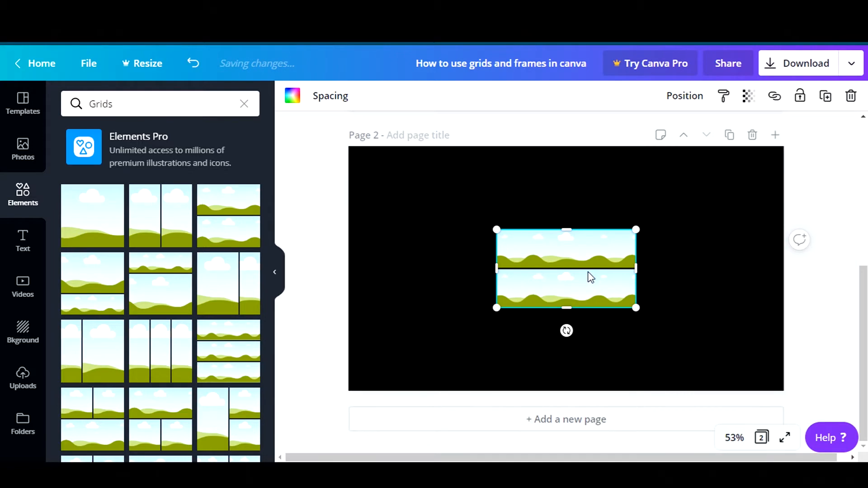
drag(590, 277, 460, 237)
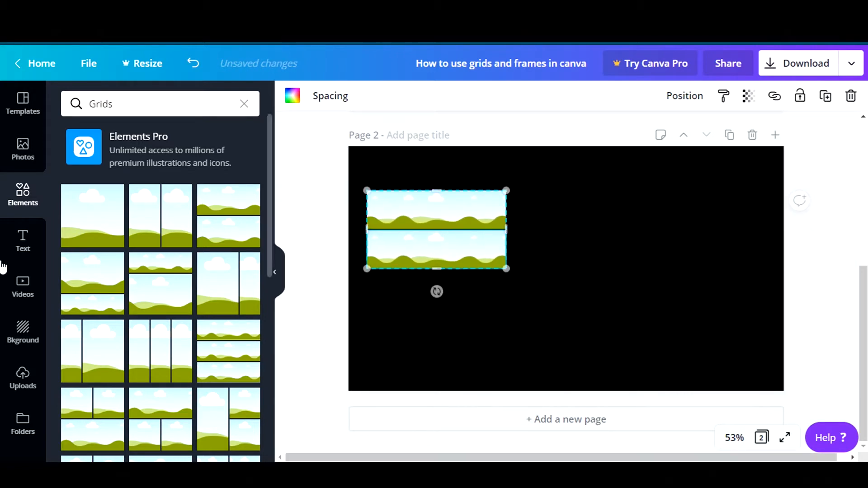
- Add a heading reading "Grids" directly beneath the two-cell grid
click(22, 244)
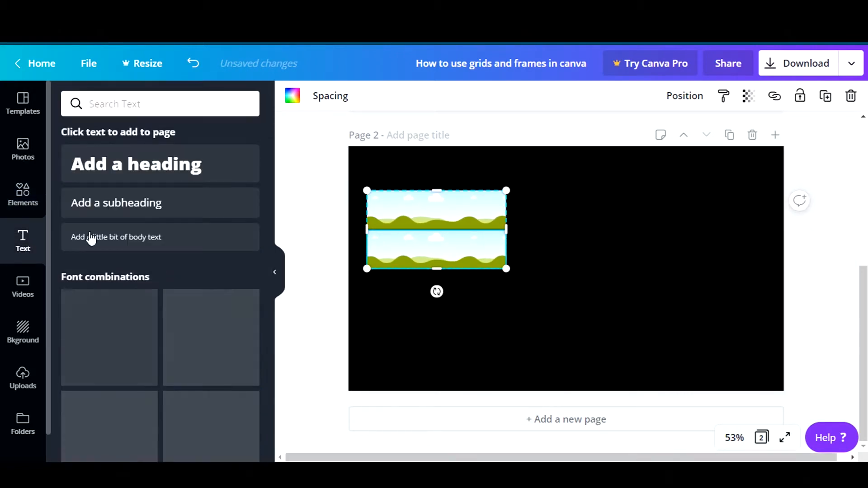
click(138, 170)
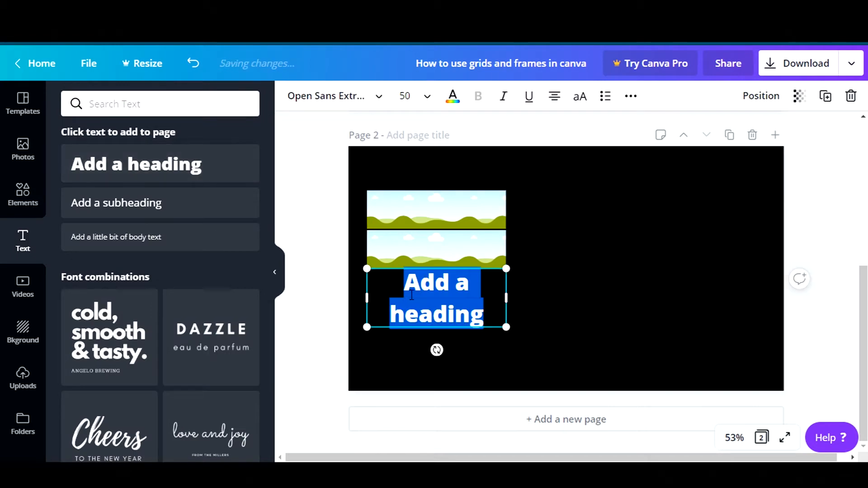
text(Grids)
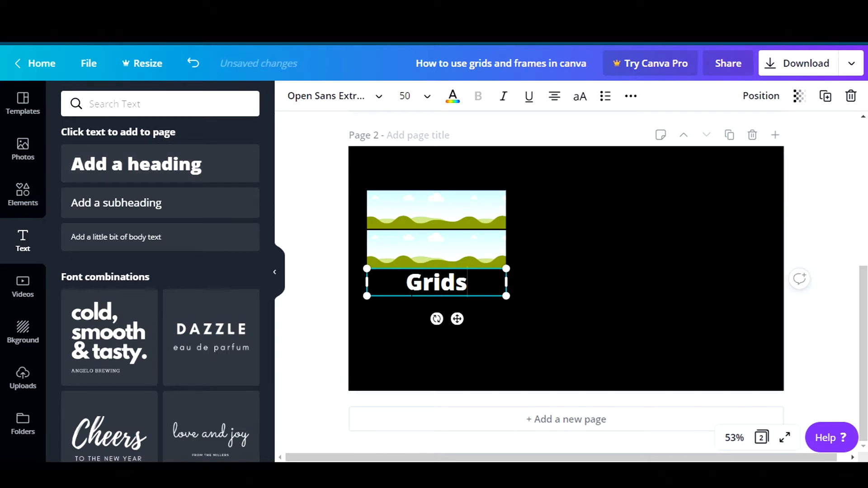
click(606, 258)
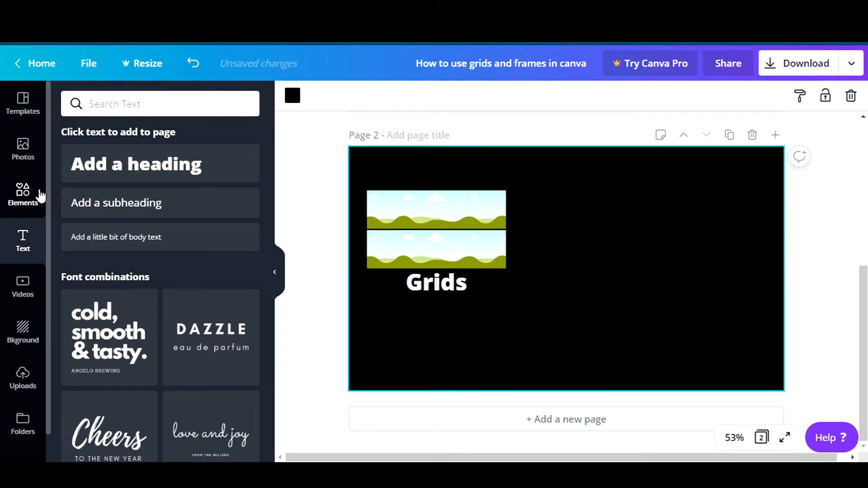
- Find the free frame with three stacked sections in the Frames collection and add it to page 2
click(20, 195)
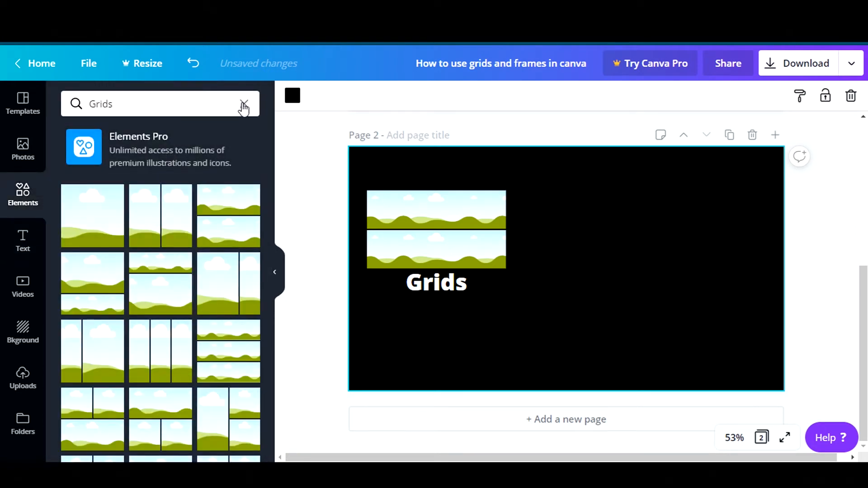
click(244, 108)
scroll(91, 325, down, 3)
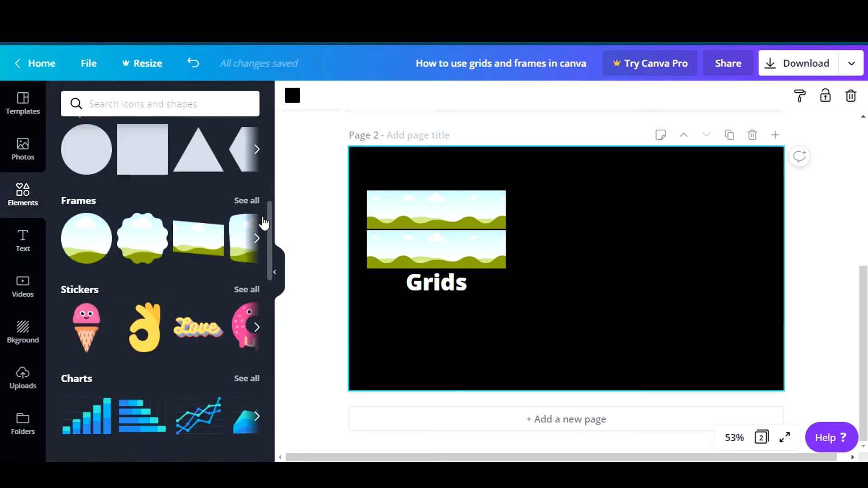
click(247, 201)
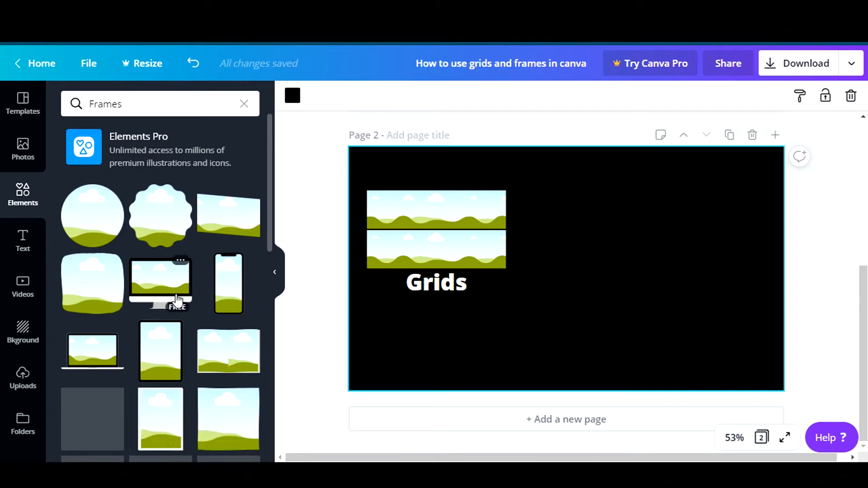
scroll(176, 303, down, 4)
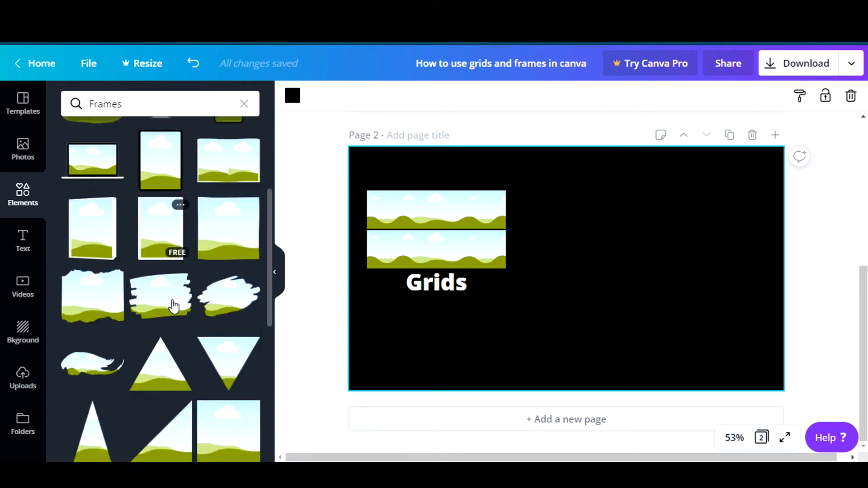
scroll(171, 305, down, 5)
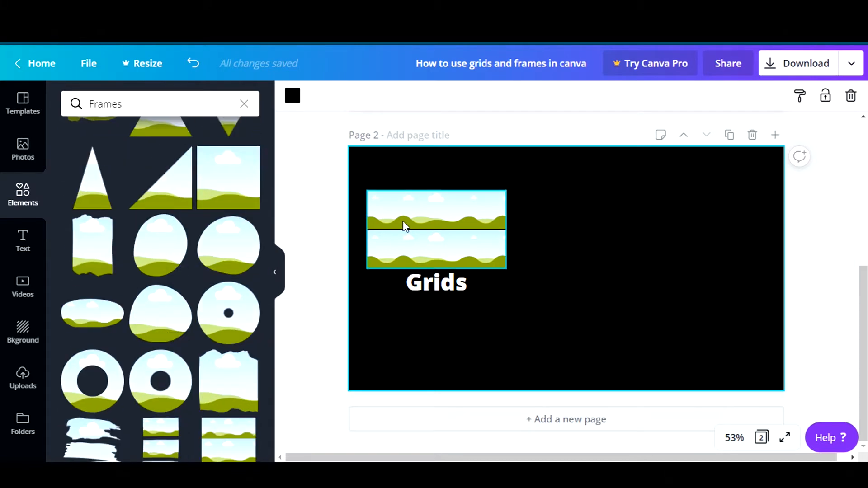
scroll(167, 306, down, 1)
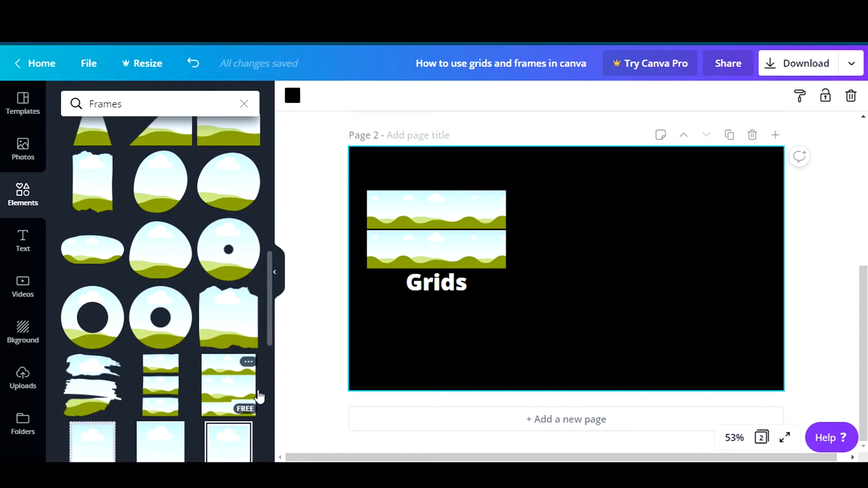
click(219, 375)
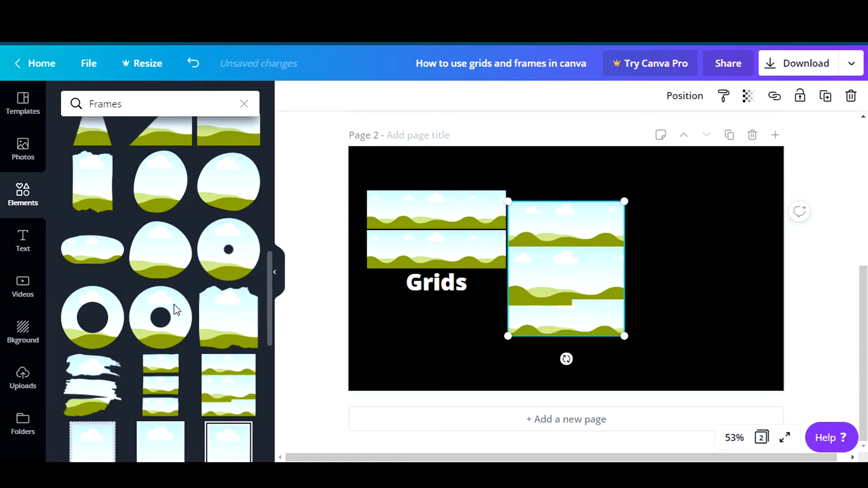
- Shrink the three-section frame and place it in the page's upper-right area, beside the grid
drag(568, 264, 581, 235)
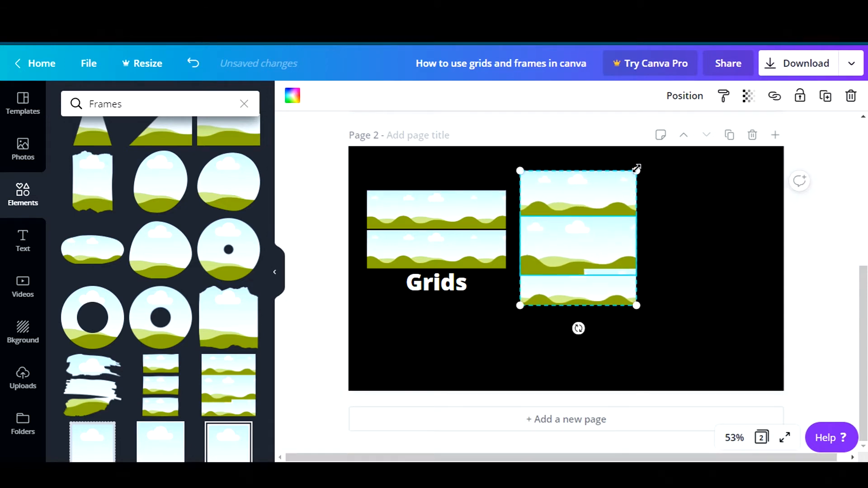
drag(636, 168, 614, 205)
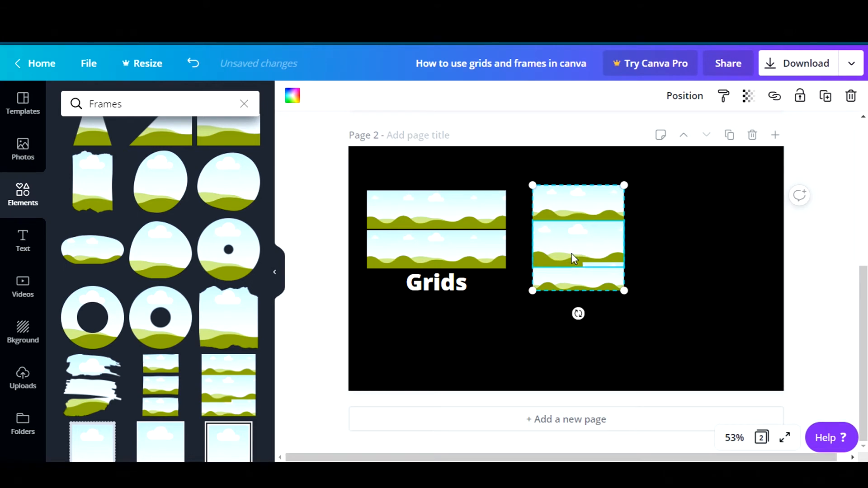
drag(601, 249, 636, 229)
- Duplicate the "Grids" heading, place the copy below the three-section frame and change its text to "Frames"
click(463, 271)
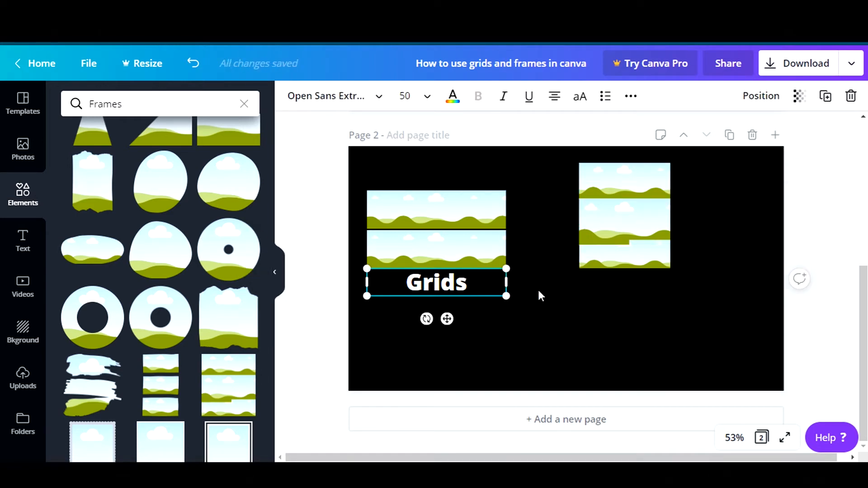
key(ctrl+d)
drag(538, 287, 617, 288)
double_click(617, 288)
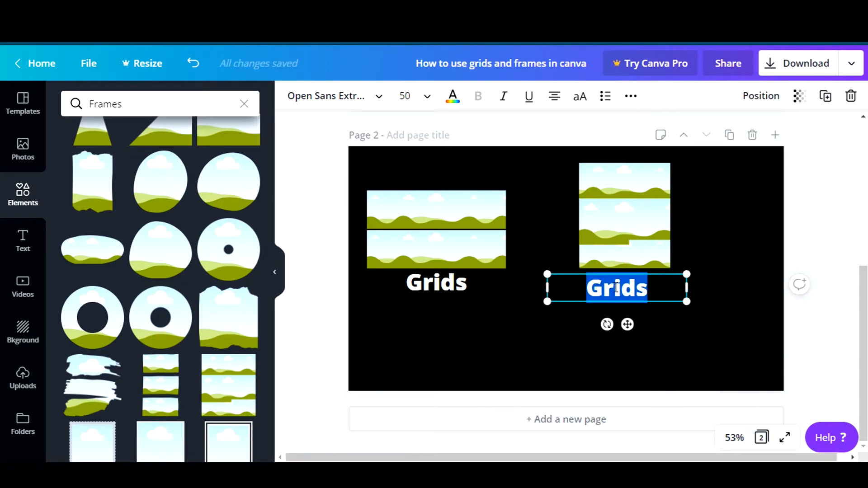
text(Frames)
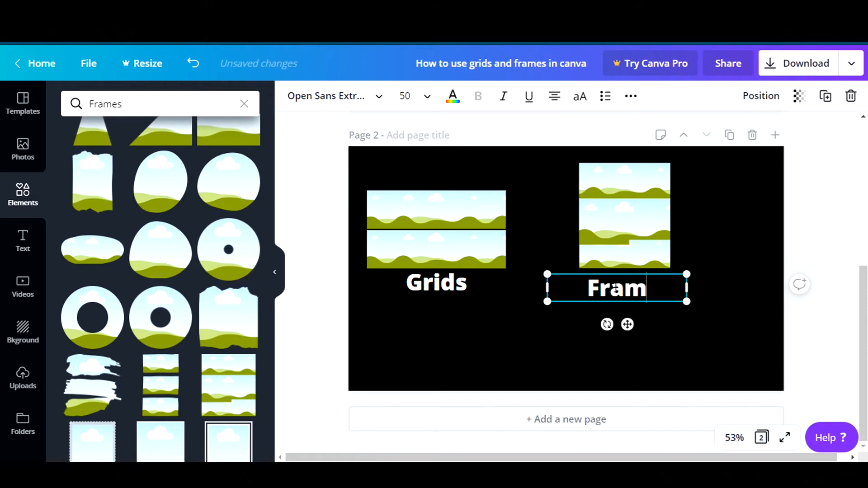
click(494, 367)
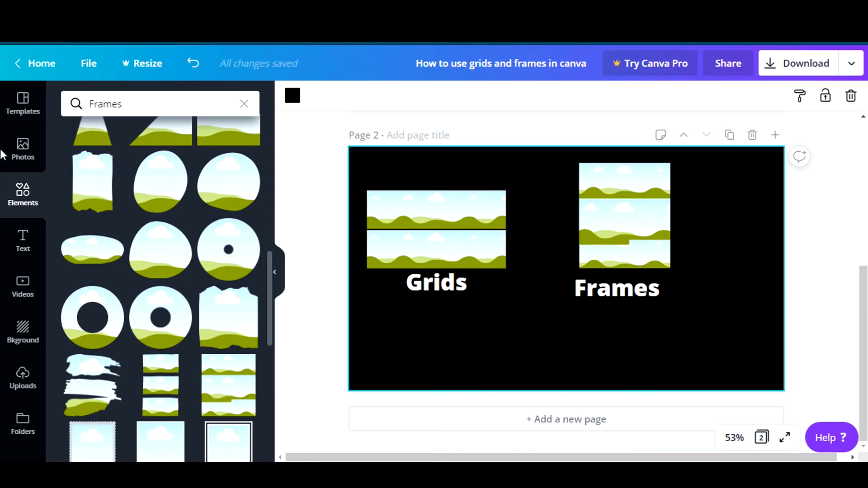
- Search the photo library for "flowers"
click(21, 151)
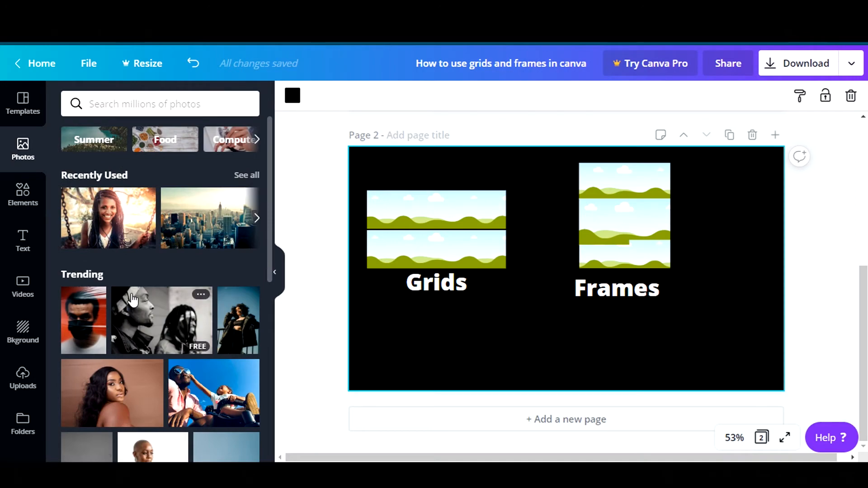
scroll(136, 305, down, 5)
scroll(142, 297, up, 5)
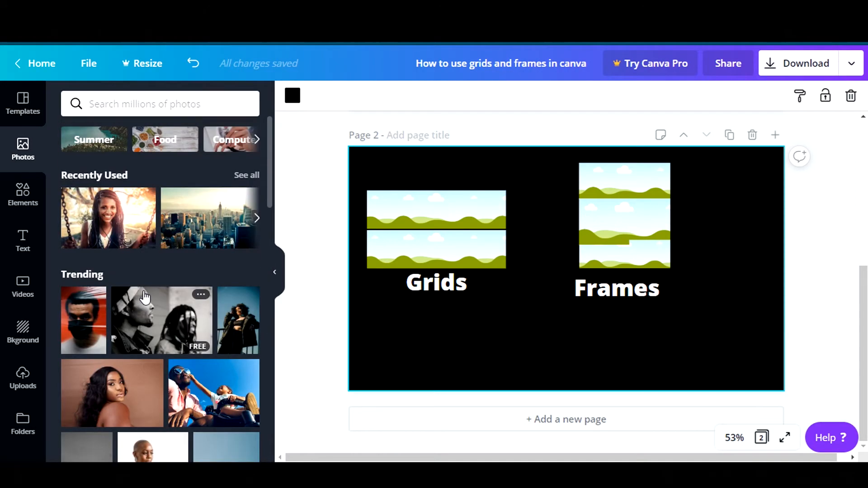
click(201, 105)
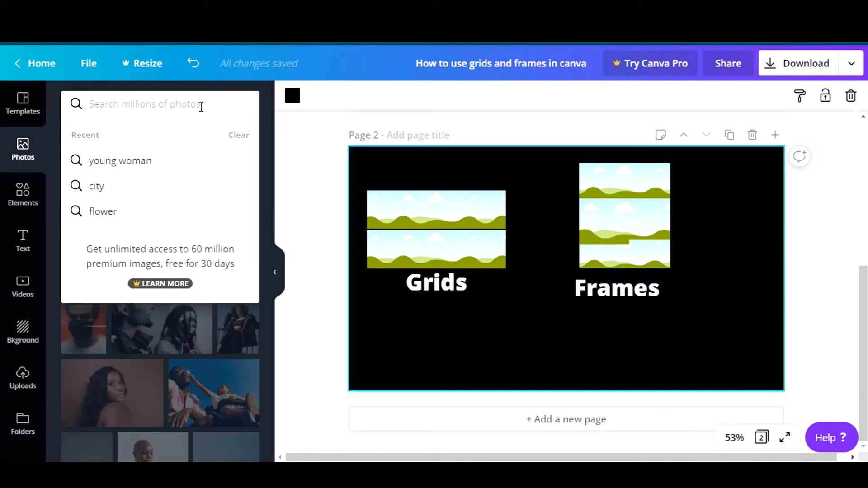
text(flowers)
key(Return)
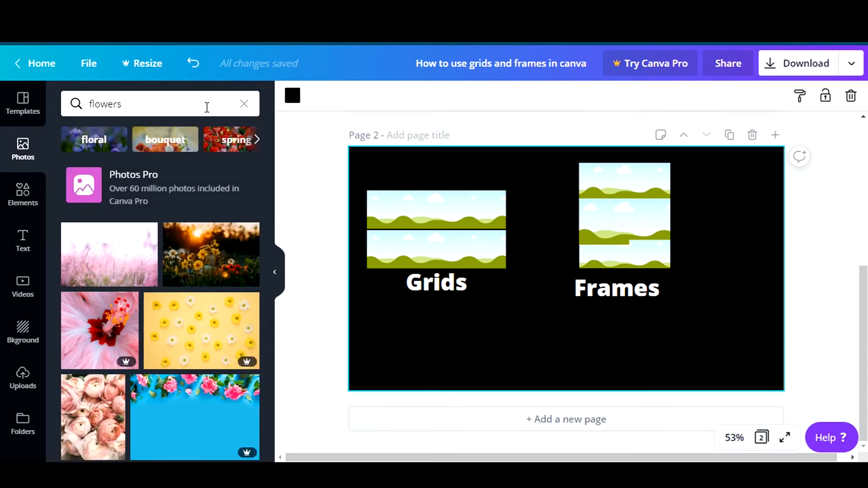
- Fill the grid with the dark yellow-flower photo above and the pink meadow below, and replace the upper photo with the peach blooms
drag(201, 261, 435, 209)
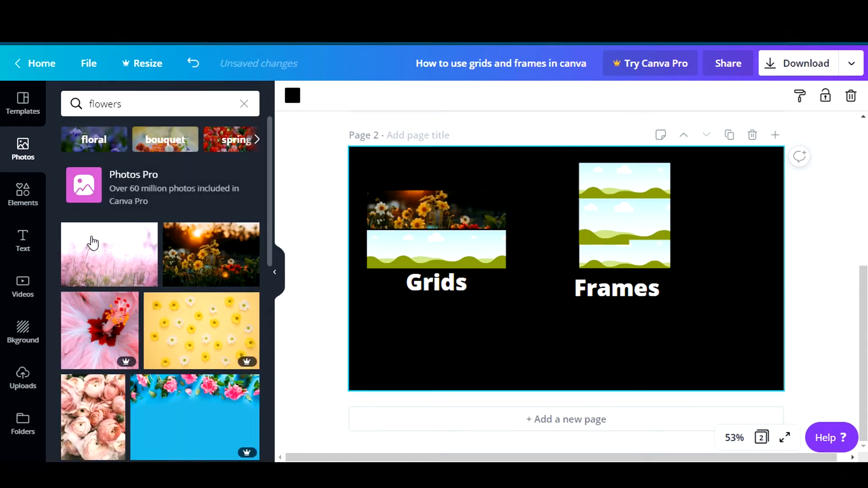
drag(94, 242, 430, 242)
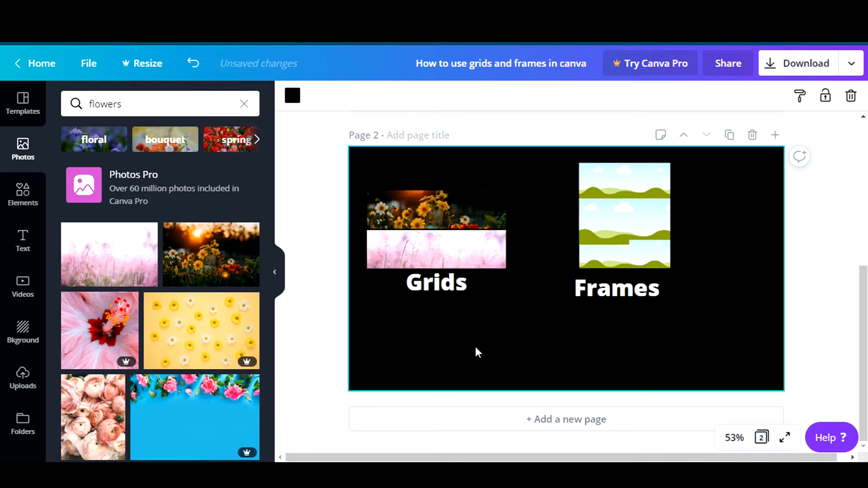
scroll(91, 293, down, 3)
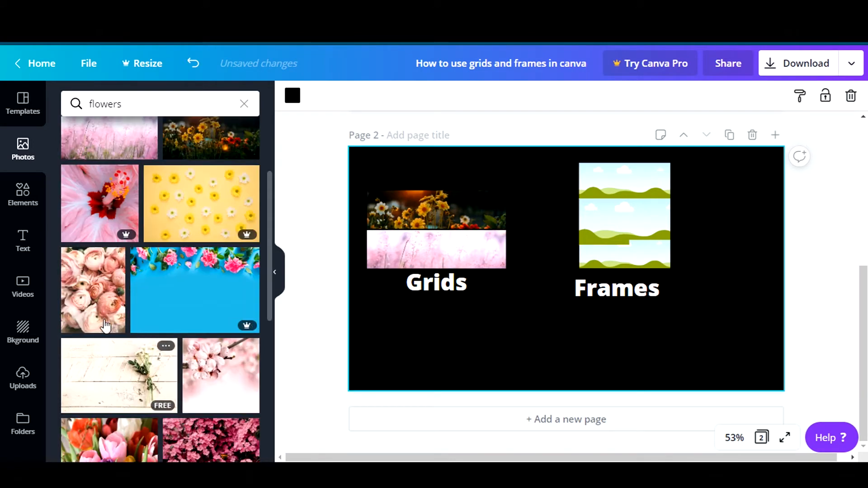
drag(87, 296, 433, 222)
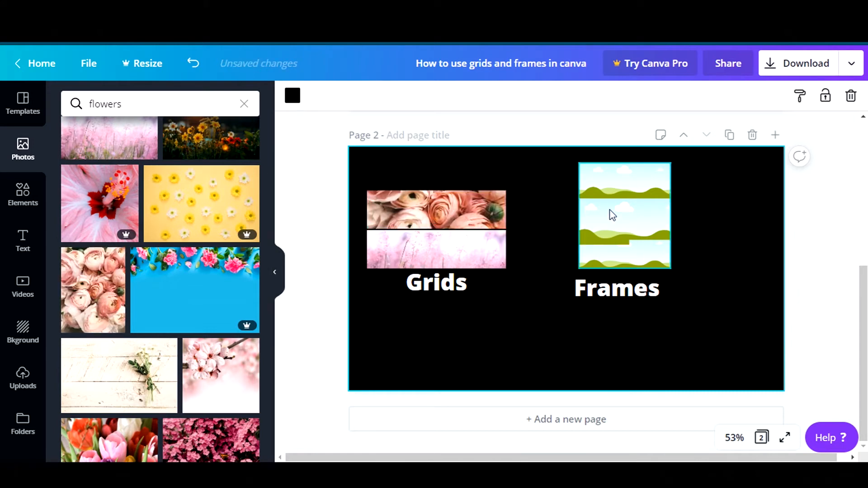
- Fill the frame's three sections from top to bottom with the tulips, the dense pink flowers and the pale blossom branch photos
scroll(237, 415, down, 3)
drag(66, 326, 616, 183)
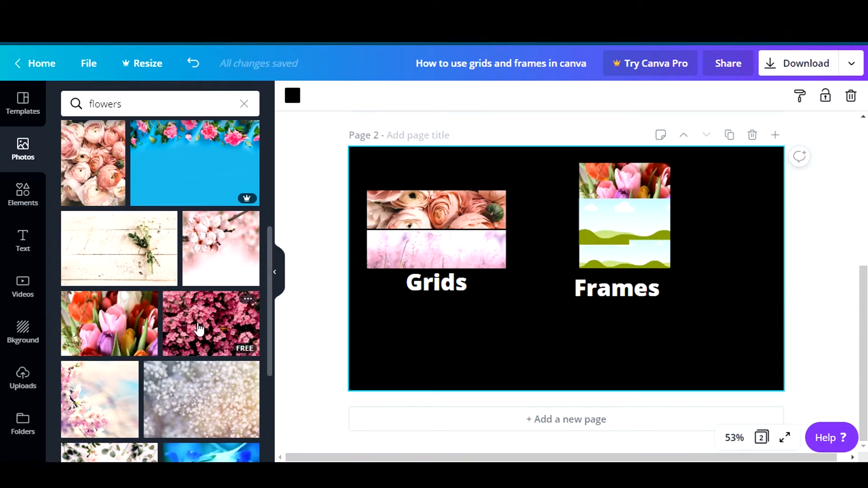
drag(158, 398, 597, 217)
click(212, 323)
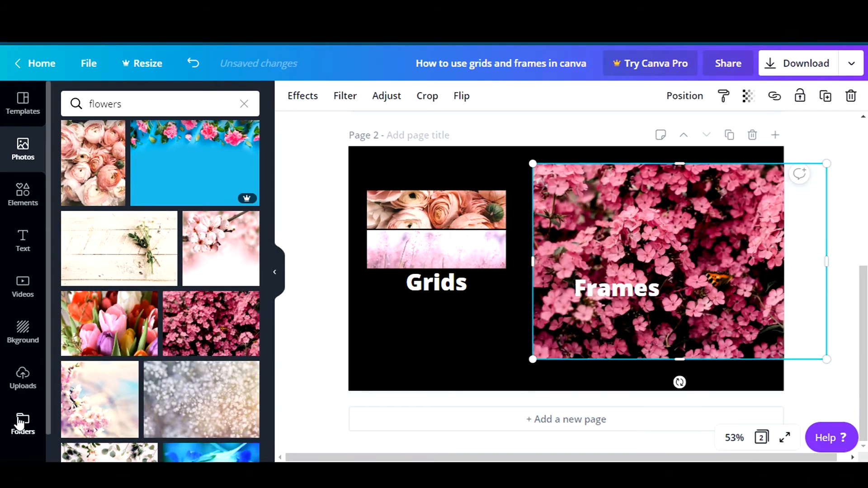
drag(100, 397, 661, 240)
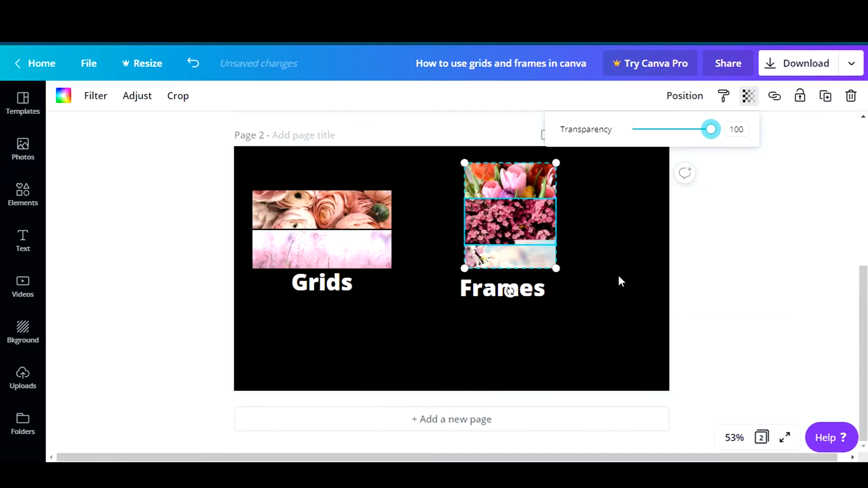
- Try the transparency setting on the frame and leave it at 100
click(617, 274)
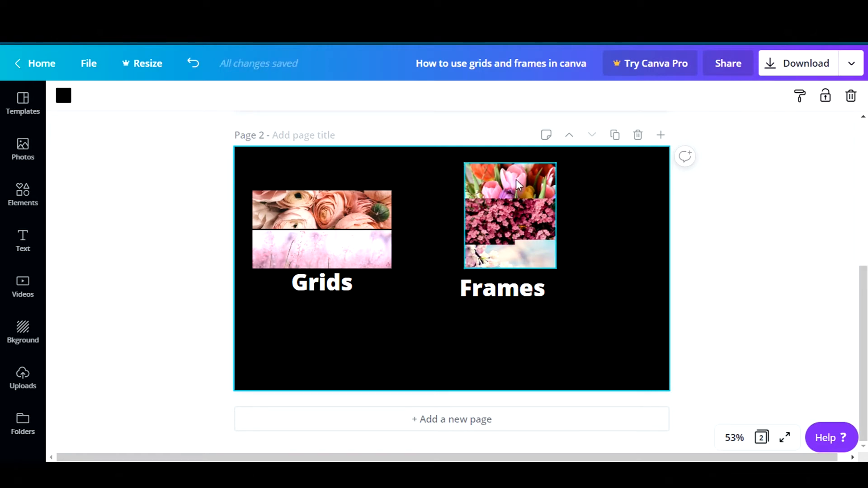
click(498, 188)
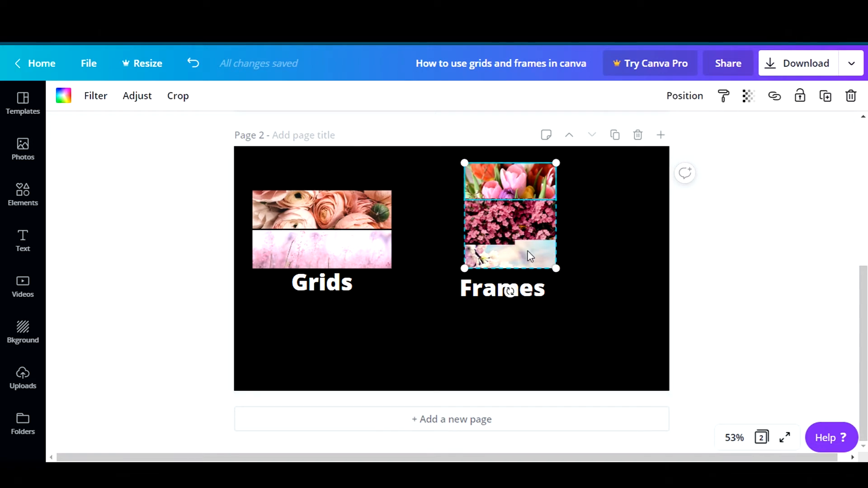
click(750, 97)
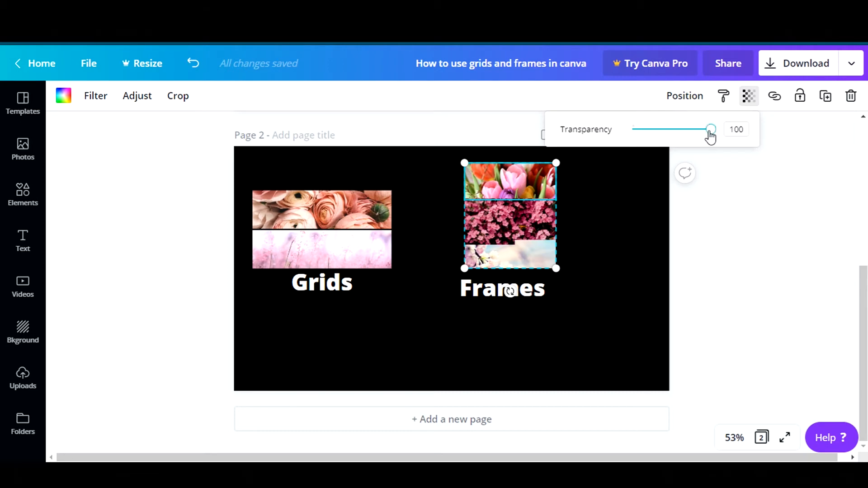
drag(710, 136, 731, 135)
- Lower the grid's transparency setting to 63 and restore it to 100
click(333, 232)
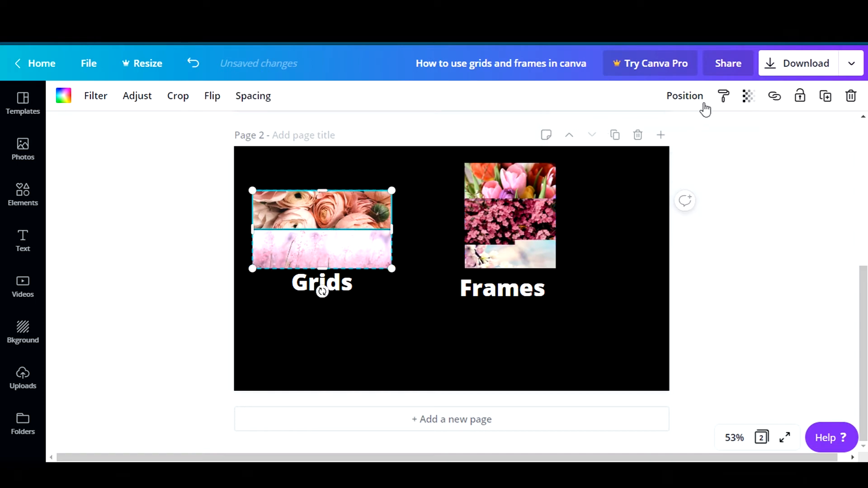
click(757, 97)
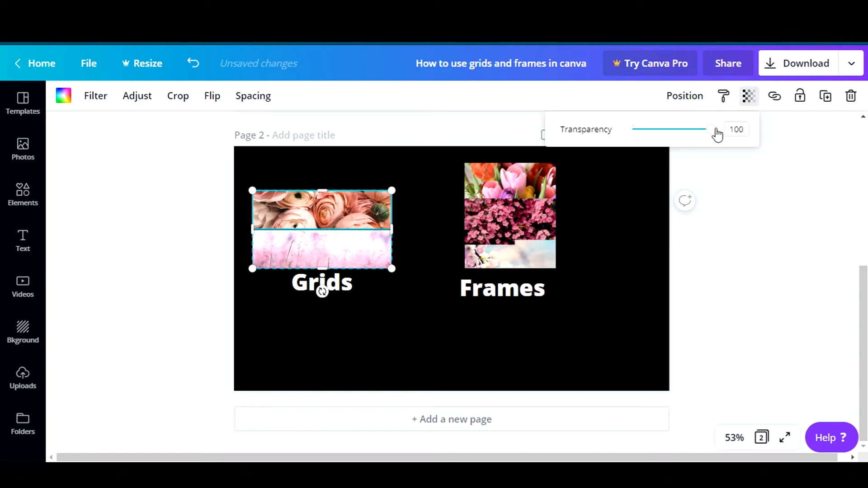
drag(714, 133, 684, 132)
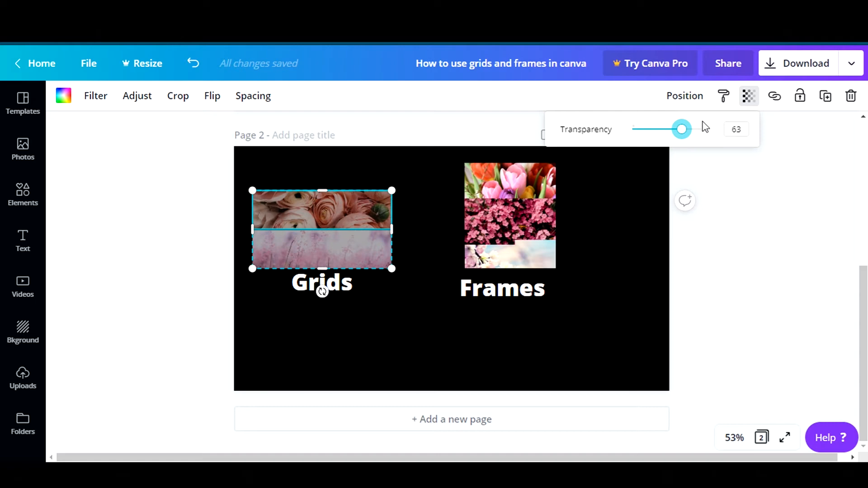
drag(682, 131, 728, 132)
click(573, 302)
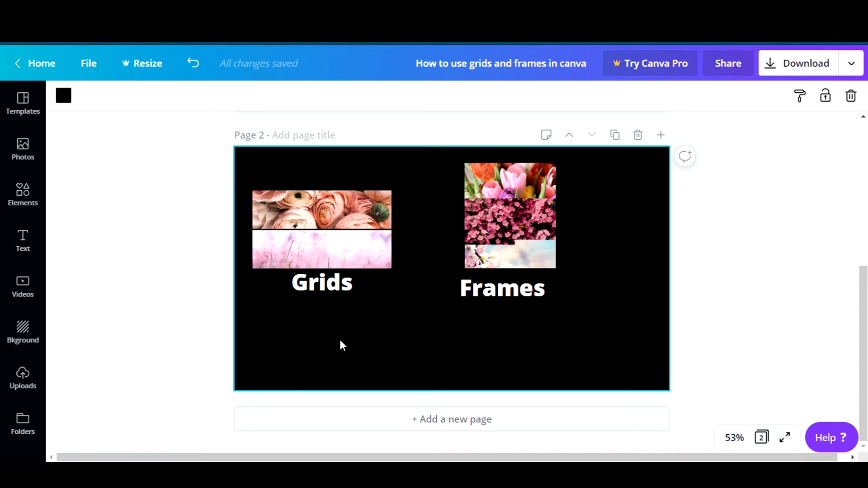
- Add the pink-and-yellow blob from the Gradients elements to the page and move it below the frame, overlapping the "Frames" heading
click(22, 196)
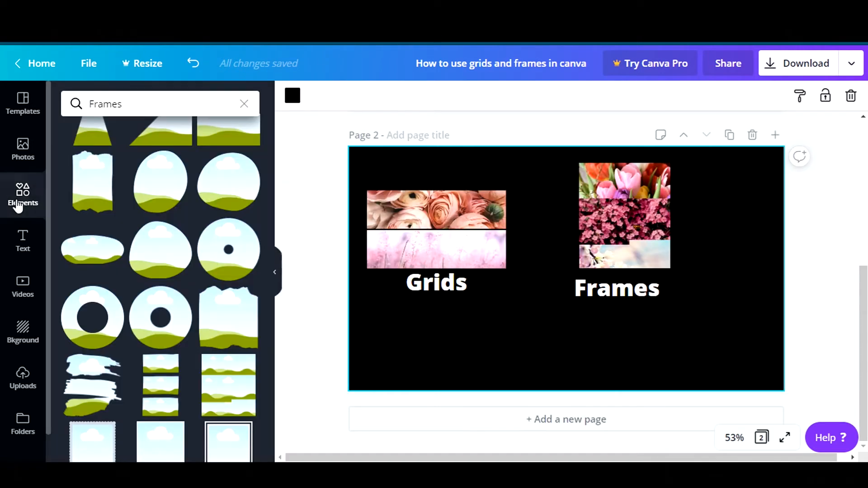
click(245, 104)
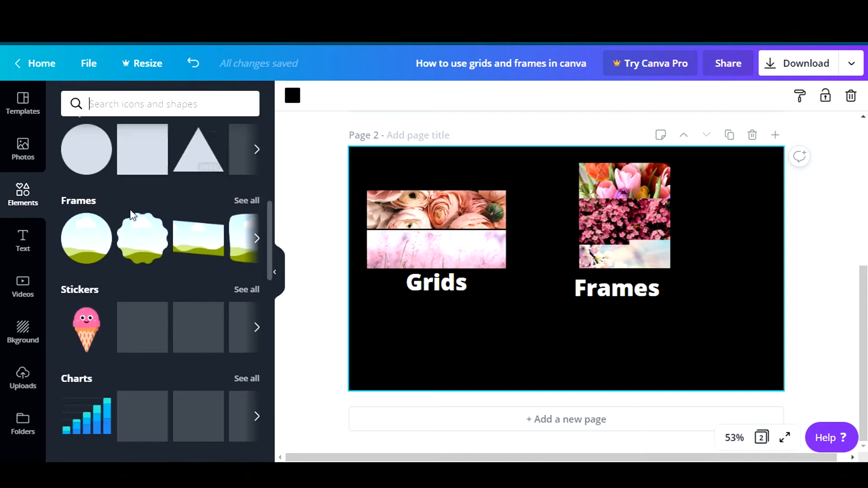
scroll(210, 224, down, 4)
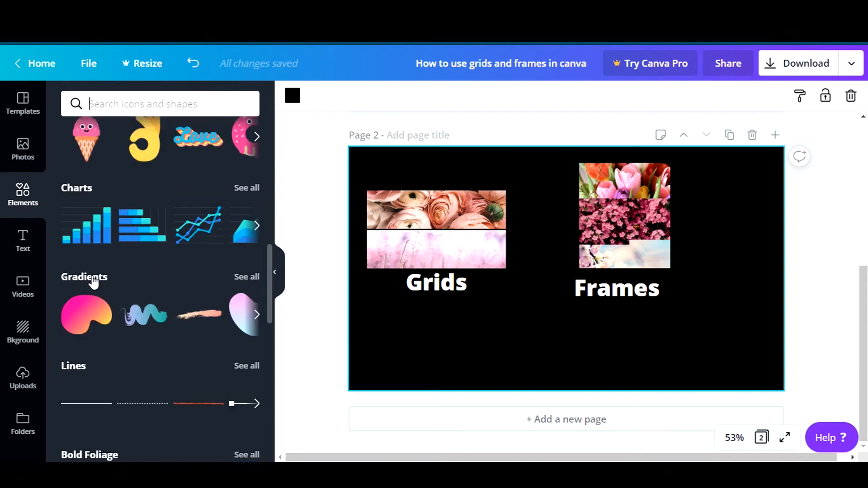
click(244, 277)
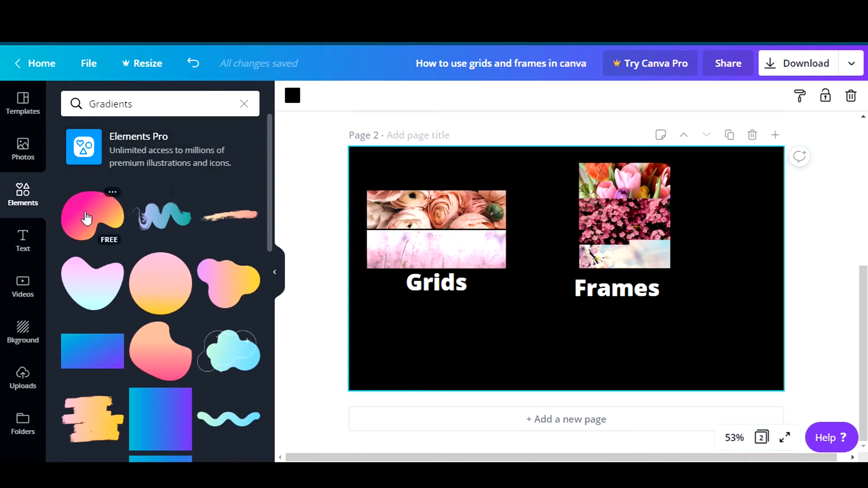
drag(89, 216, 669, 179)
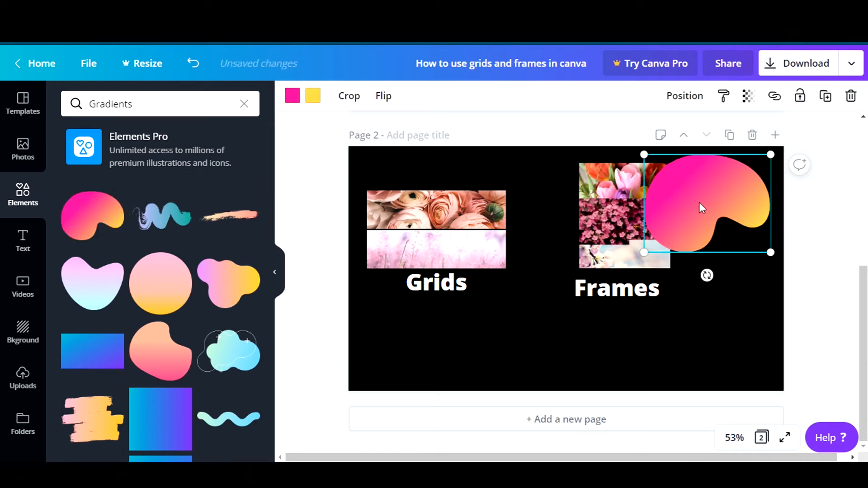
drag(700, 208, 676, 304)
- Reposition the peach bloom photo within the grid's upper cell by shifting it downwards
click(456, 208)
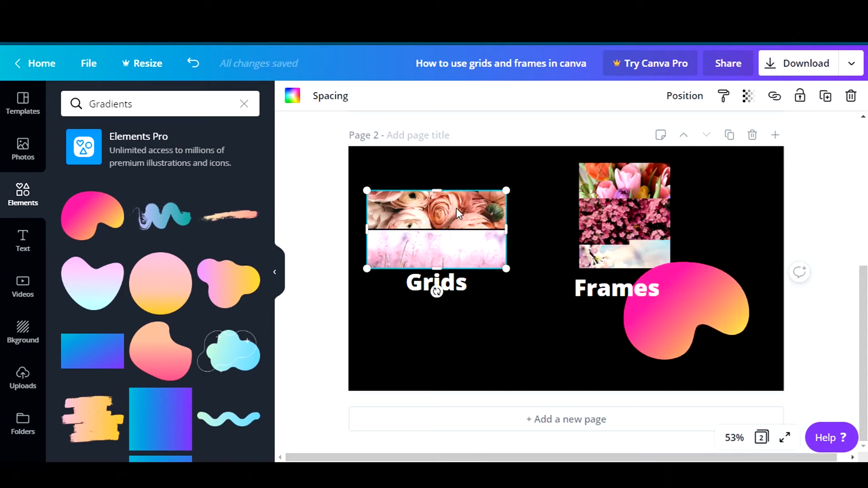
double_click(456, 208)
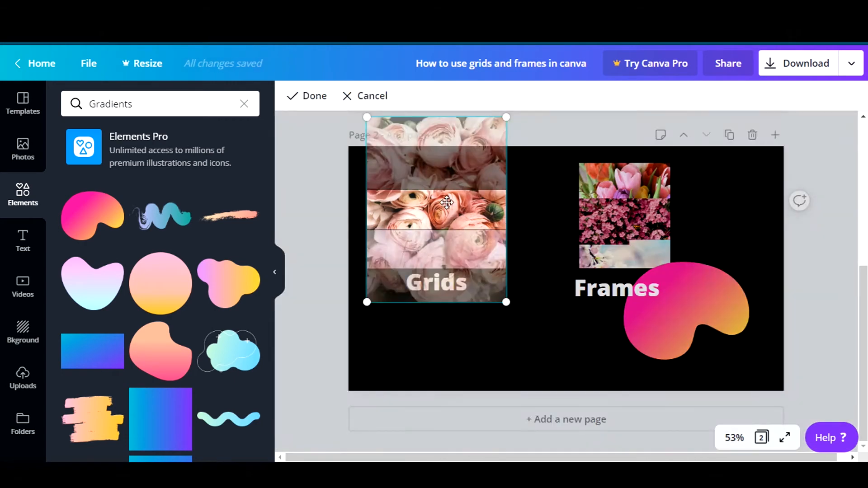
drag(446, 202, 438, 279)
mouse_move(440, 221)
mouse_down()
mouse_move(440, 275)
mouse_move(440, 232)
mouse_up()
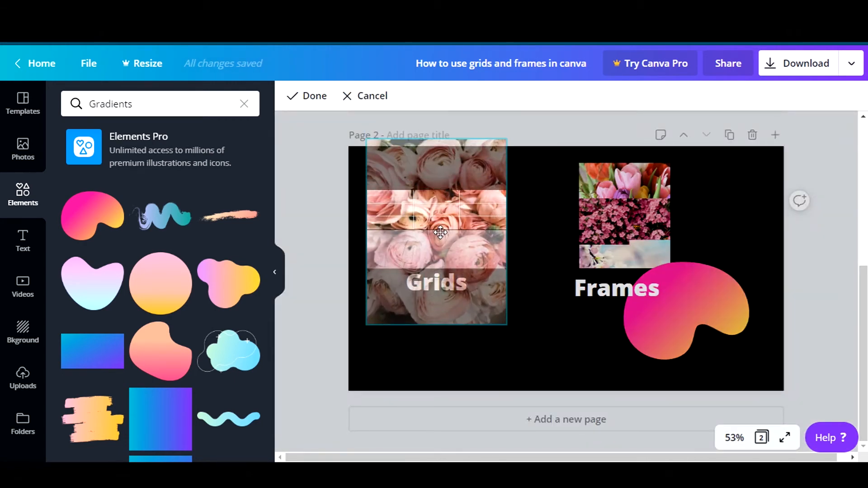
click(520, 313)
- Move the gradient blob to the page's lower-right area, clear of the "Frames" heading, and delete it
drag(686, 311, 727, 302)
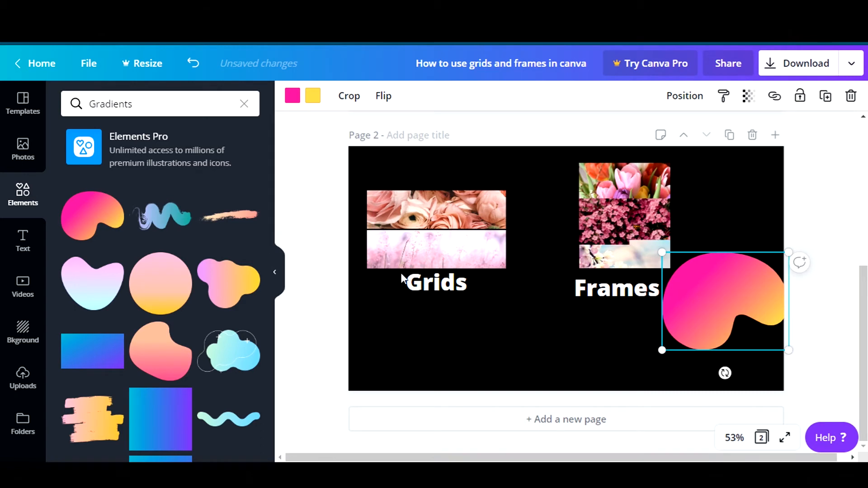
click(851, 96)
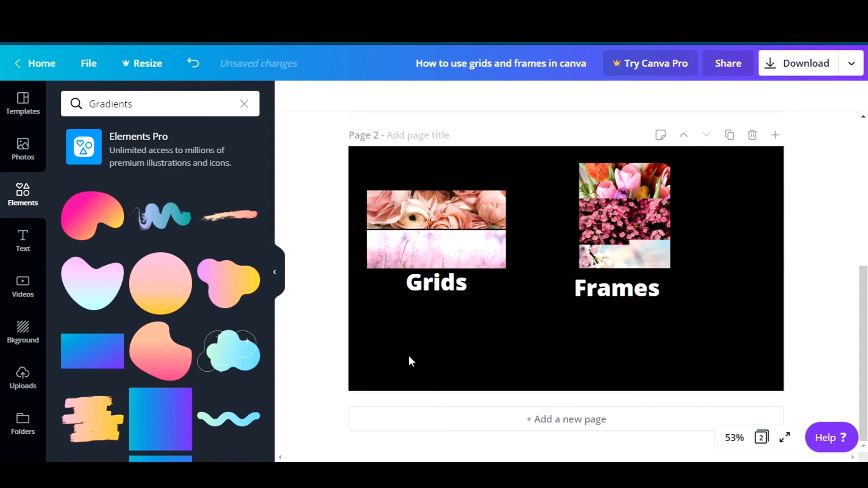
- Widen the spacing between the grid's two photos
click(419, 222)
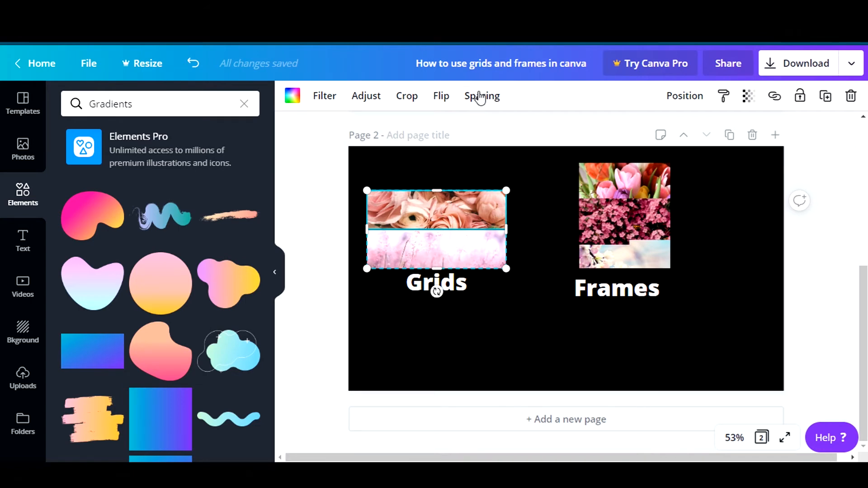
click(481, 98)
mouse_move(545, 135)
mouse_down()
mouse_move(566, 133)
mouse_move(557, 136)
mouse_up()
click(626, 232)
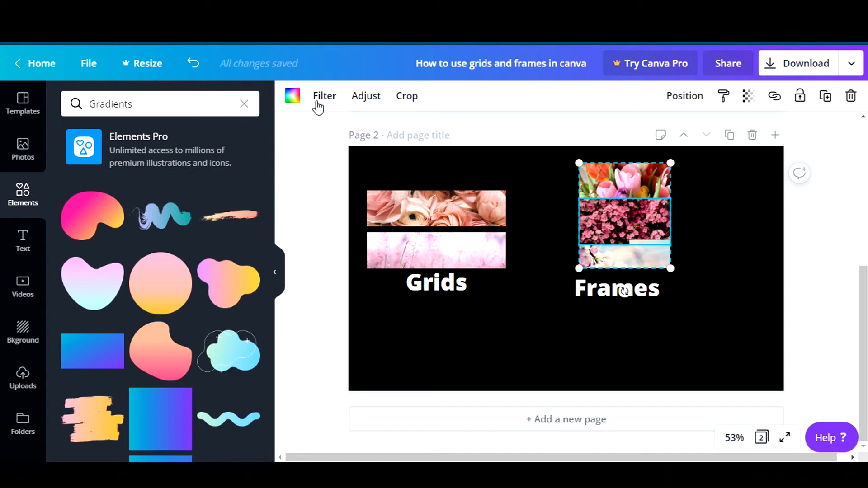
click(455, 226)
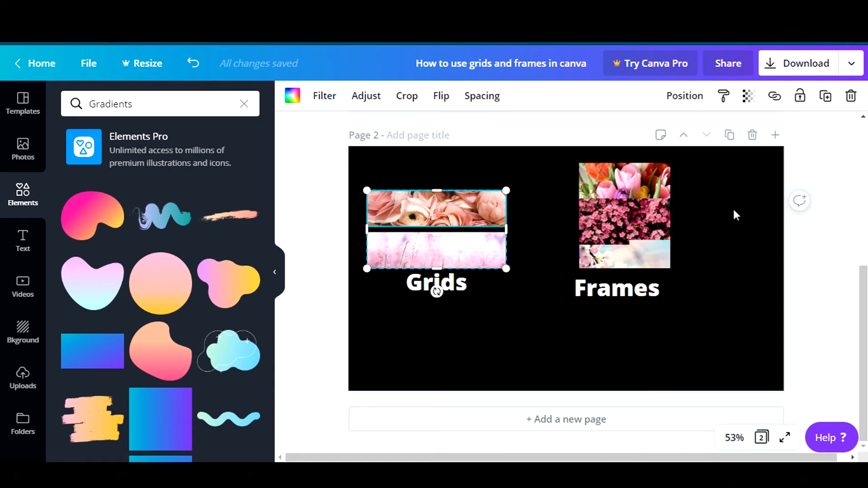
click(727, 255)
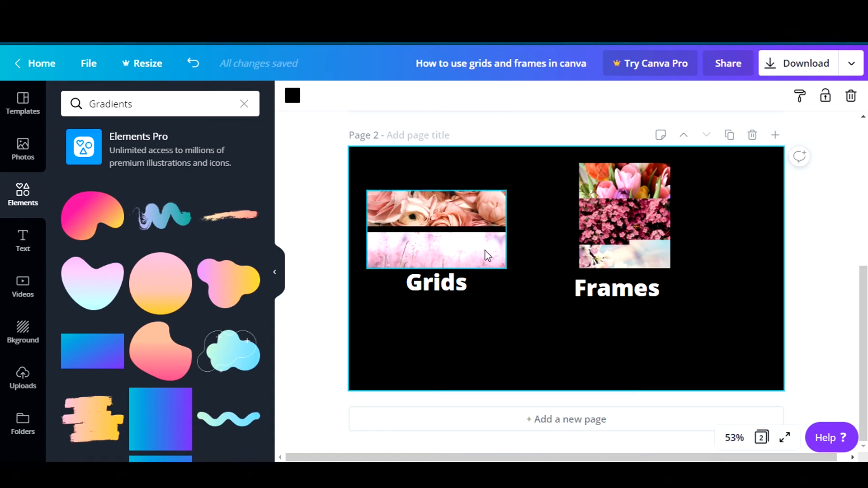
- Flip the grid's upper photo horizontally, and flip it vertically and back
click(469, 220)
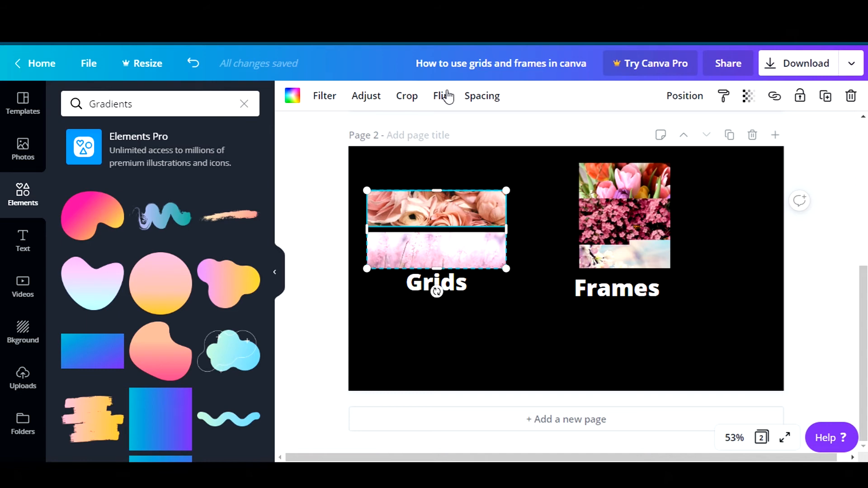
click(444, 96)
click(492, 136)
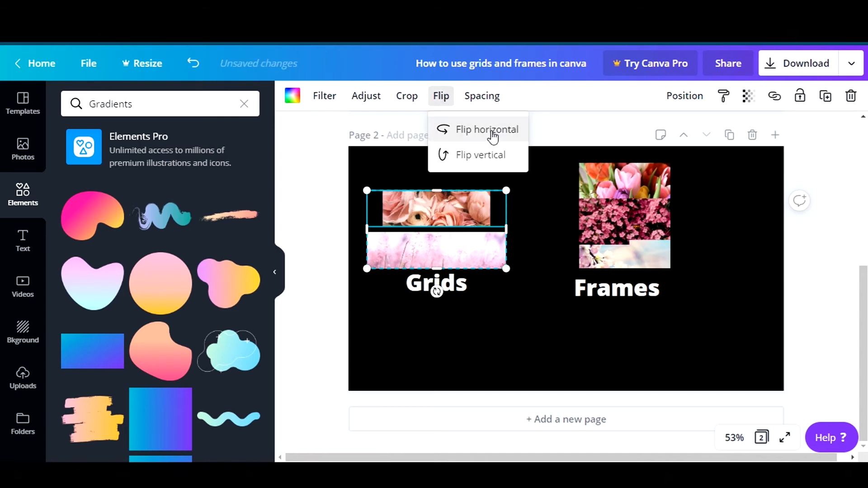
click(490, 158)
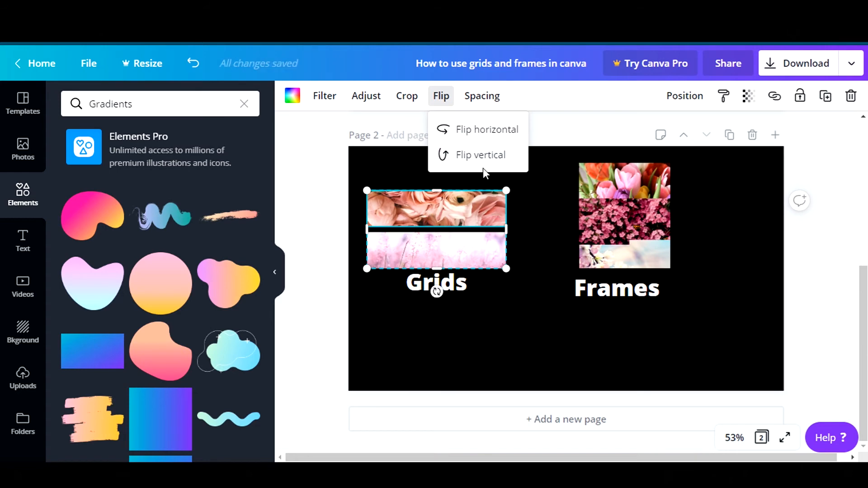
click(480, 155)
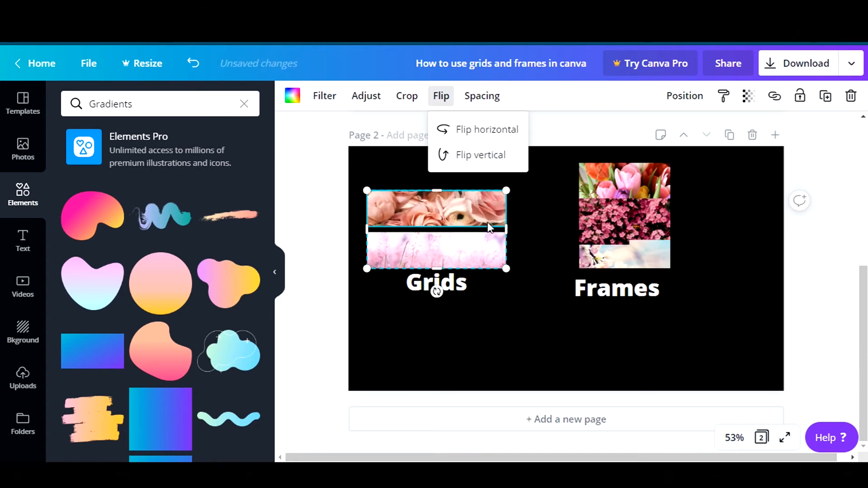
click(636, 170)
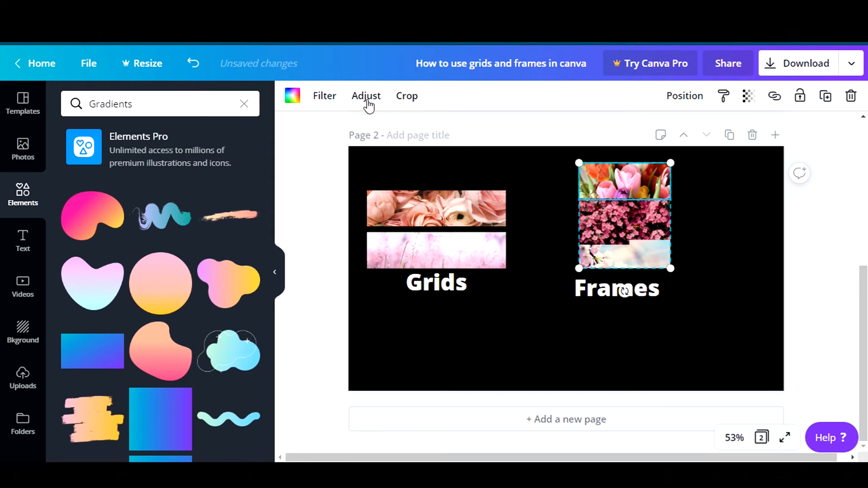
click(714, 232)
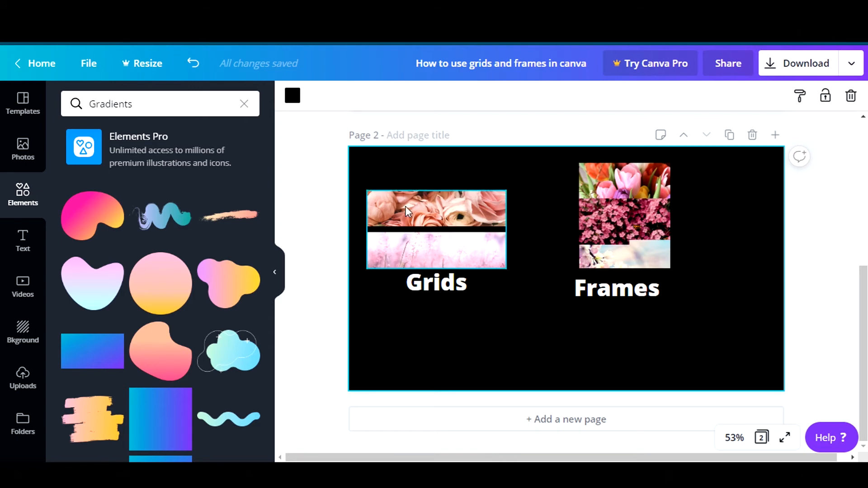
click(450, 244)
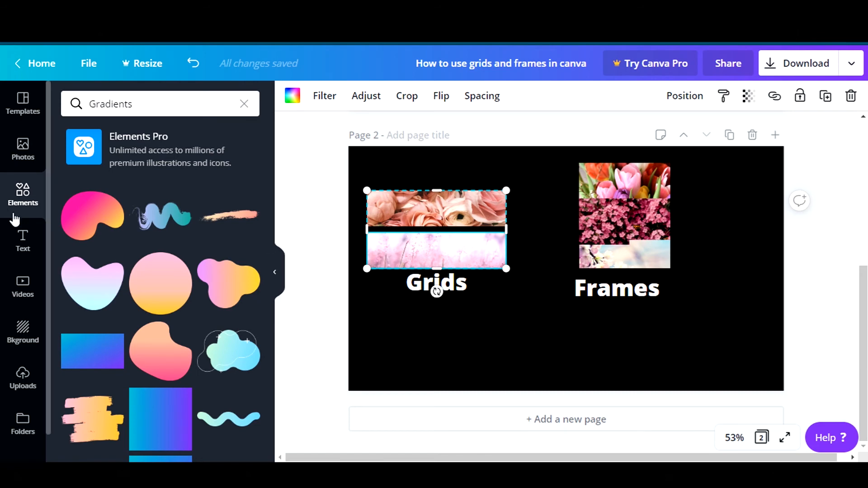
- Search the elements for "grids" and browse the available grid layouts
click(244, 104)
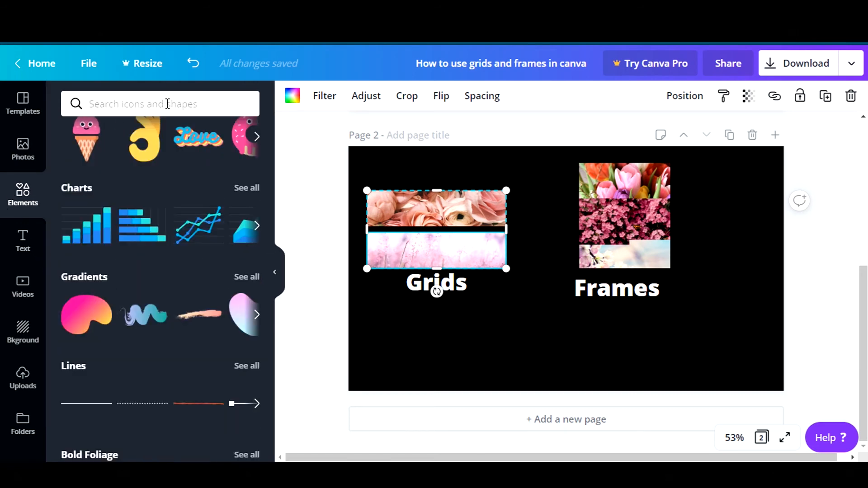
text(grids)
key(Return)
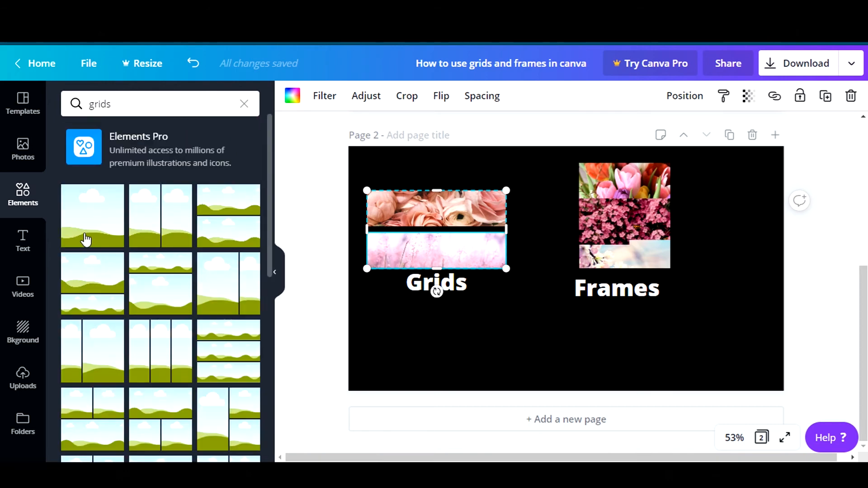
scroll(211, 303, down, 10)
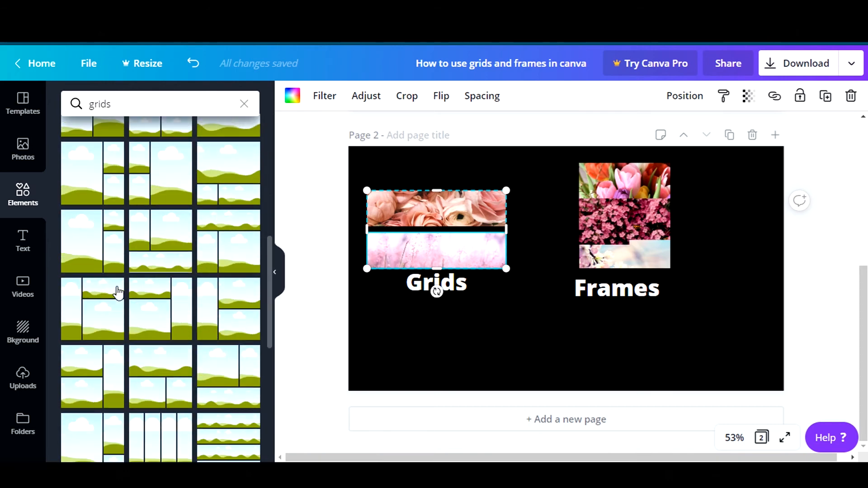
scroll(117, 292, down, 5)
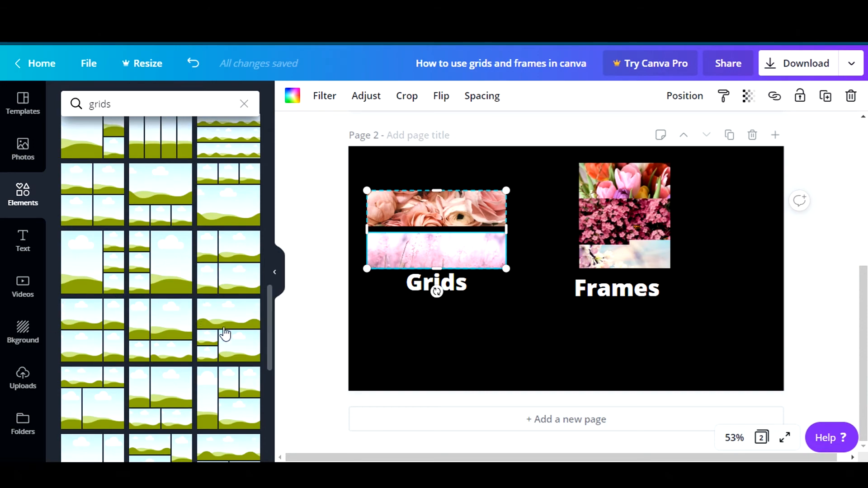
scroll(155, 341, down, 5)
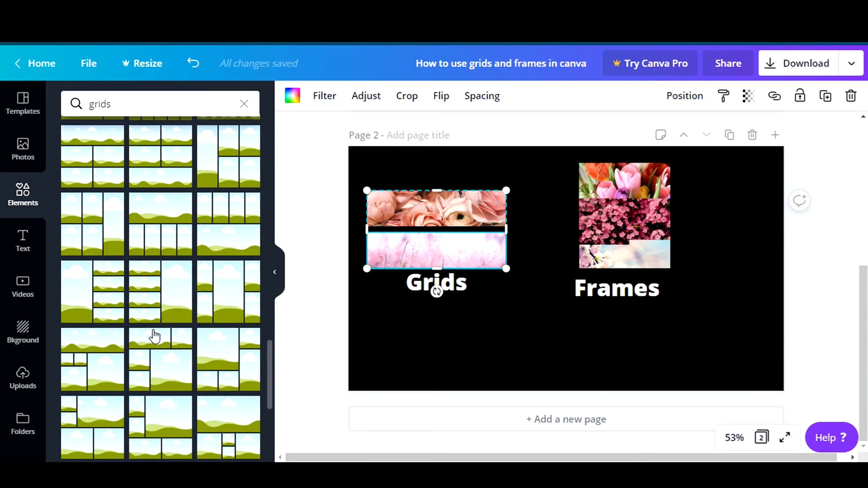
scroll(154, 337, down, 5)
scroll(192, 290, down, 1)
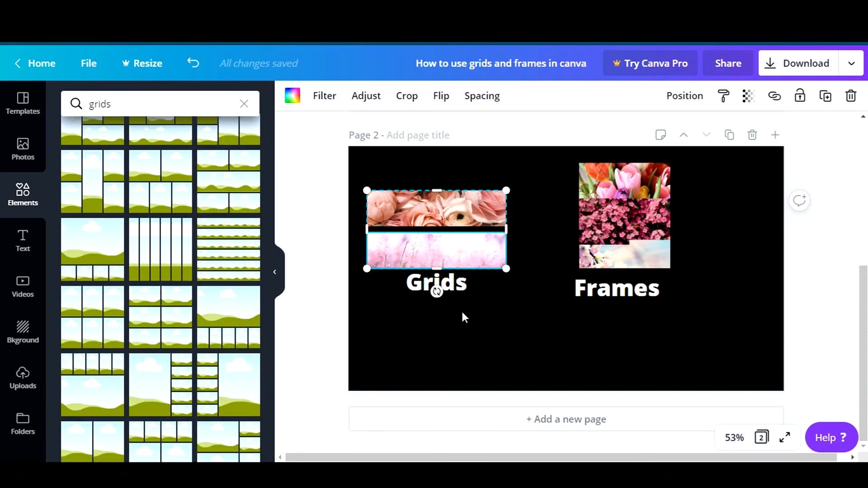
click(645, 222)
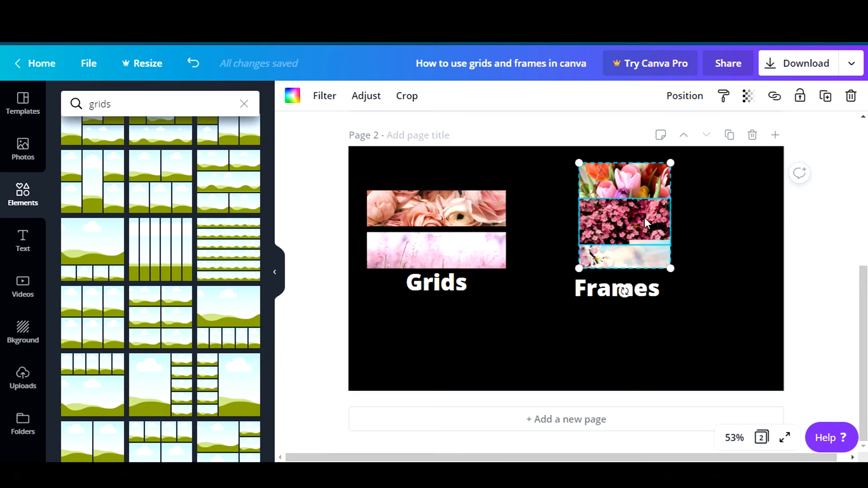
- Look over the remaining grid layouts, and search the elements for "frames" to browse the available frame shapes
scroll(140, 242, down, 5)
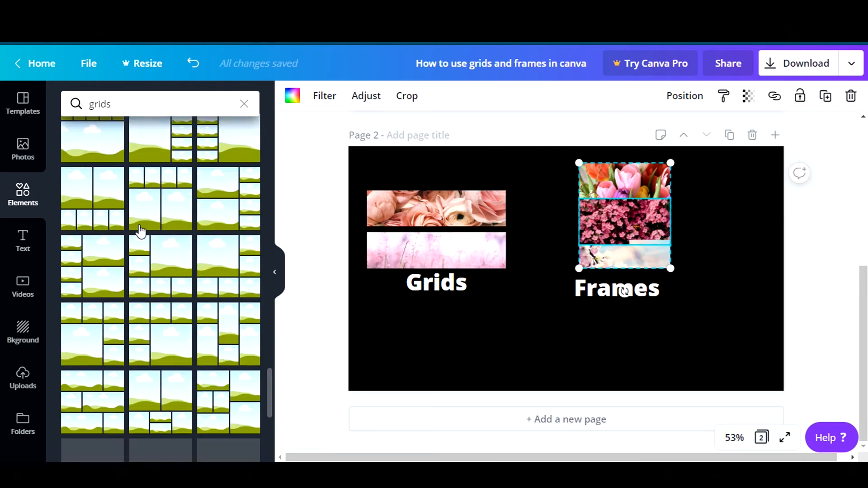
click(245, 104)
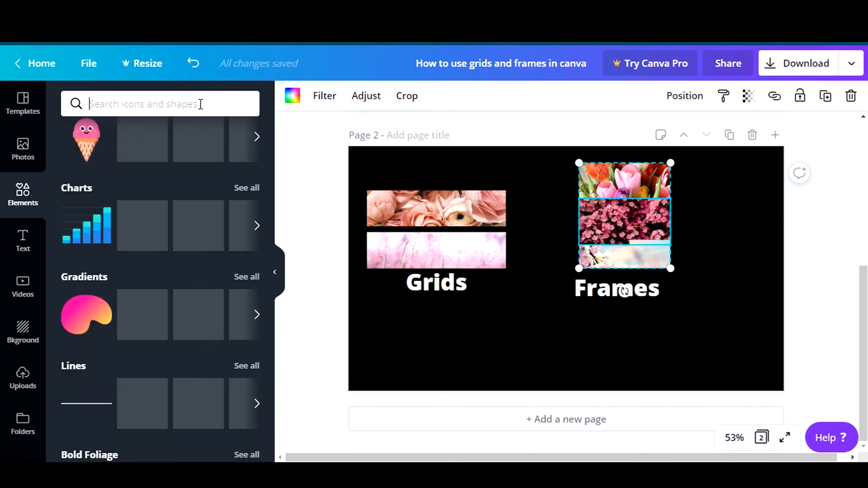
text(frames)
key(Return)
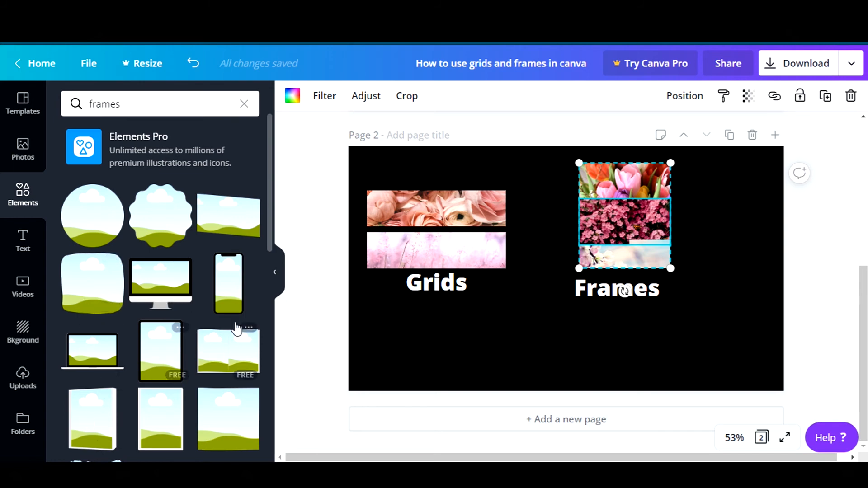
scroll(224, 294, down, 4)
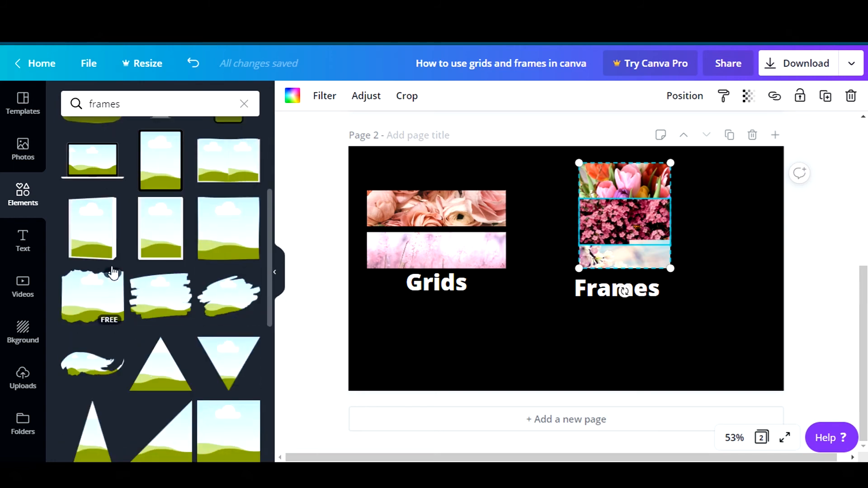
- Add the book-shaped frame, shrink it to about 242 × 313, and place it in the page's lower-right corner
scroll(93, 316, up, 3)
click(95, 360)
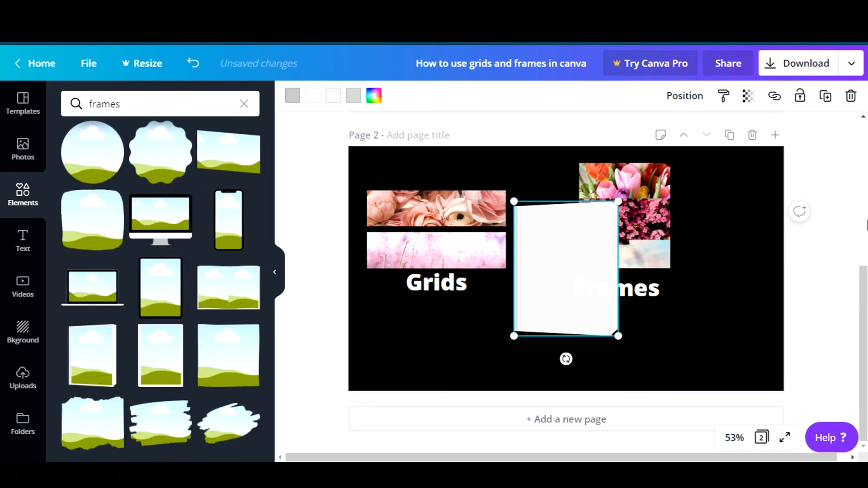
drag(601, 223, 592, 231)
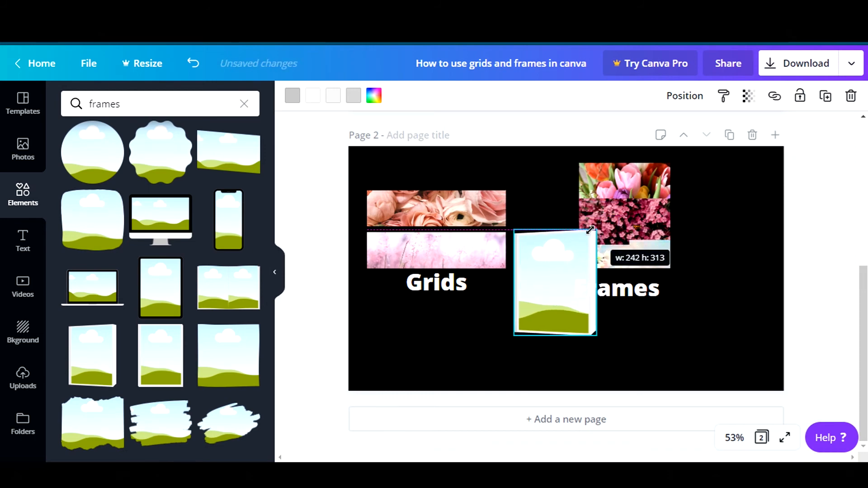
drag(550, 273, 717, 314)
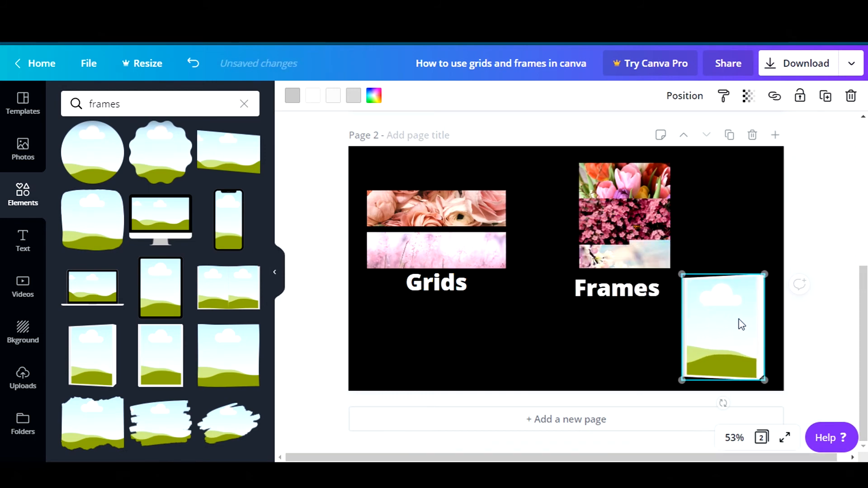
- Fill the book-shaped frame with the photo of densely packed pale pink blooms from the "flowers" photo results
click(26, 153)
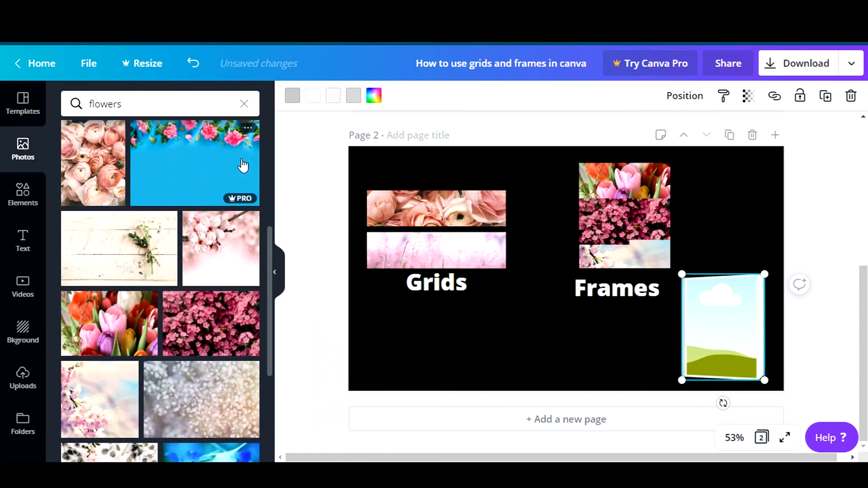
scroll(160, 267, down, 4)
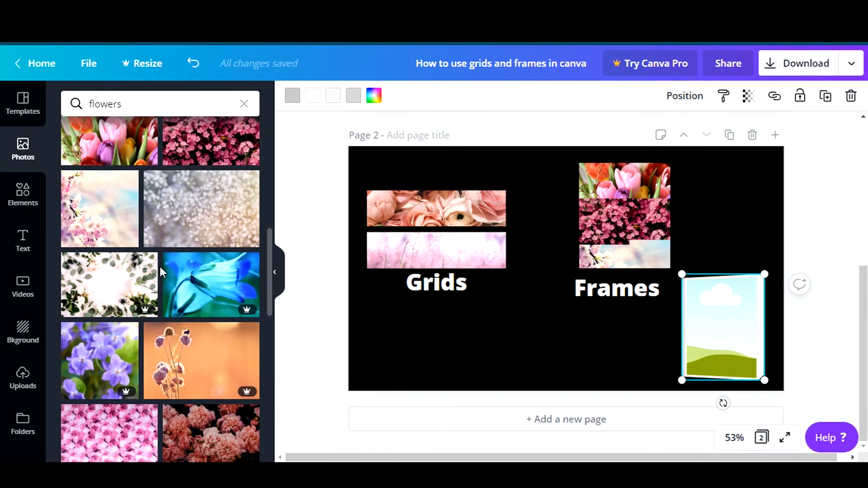
scroll(159, 267, up, 5)
drag(91, 230, 717, 300)
click(614, 352)
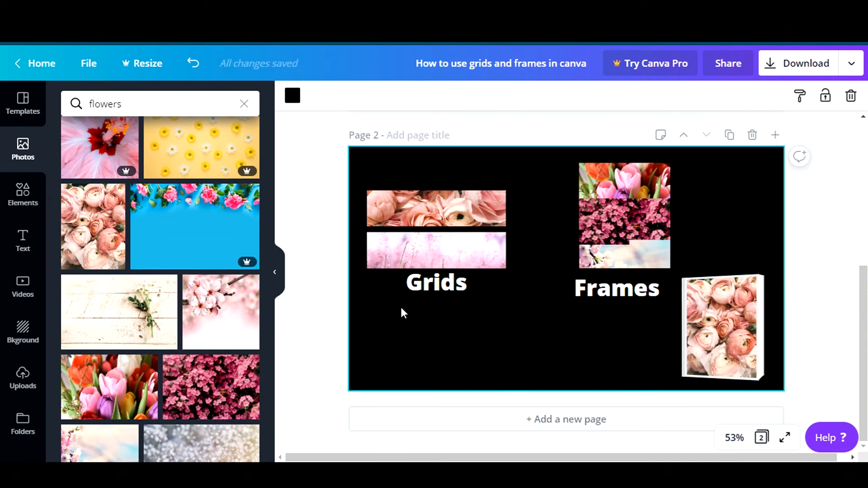
- Add the smartphone frame and position it between the "Grids" and "Frames" headings
click(24, 192)
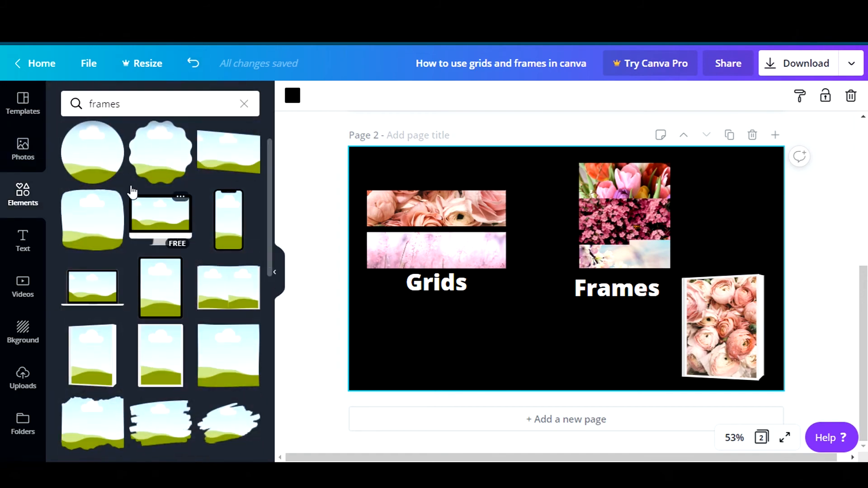
click(228, 211)
drag(565, 270, 537, 302)
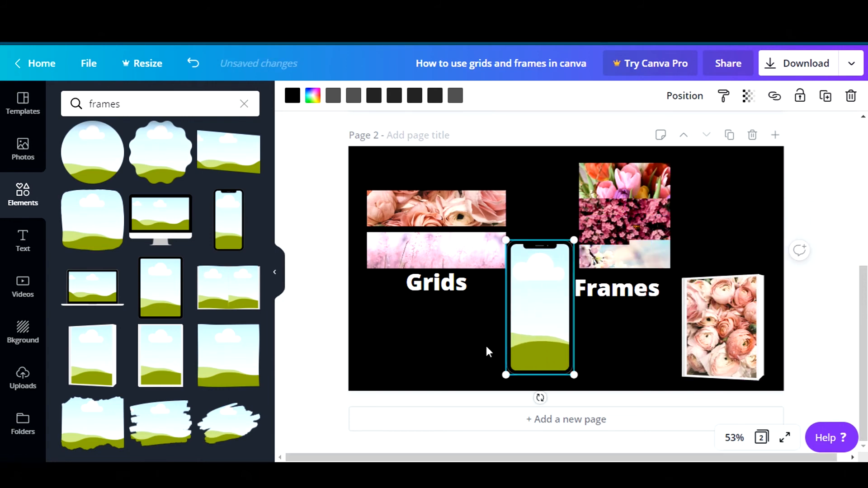
- Fill the smartphone frame with the 0:06 orange smoke video from the Backgrounds videos
click(23, 290)
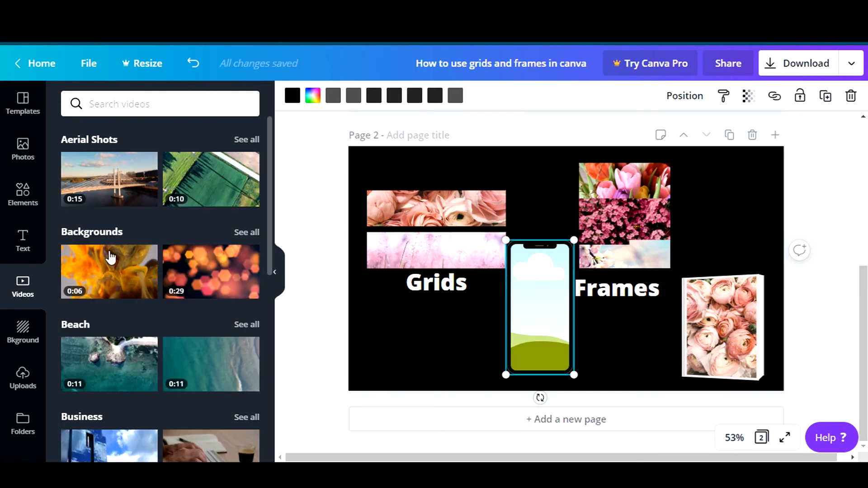
drag(89, 273, 534, 280)
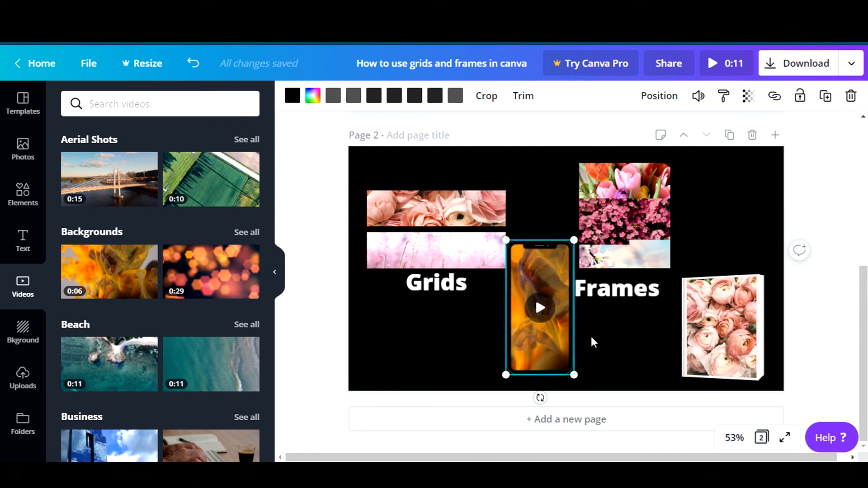
click(606, 318)
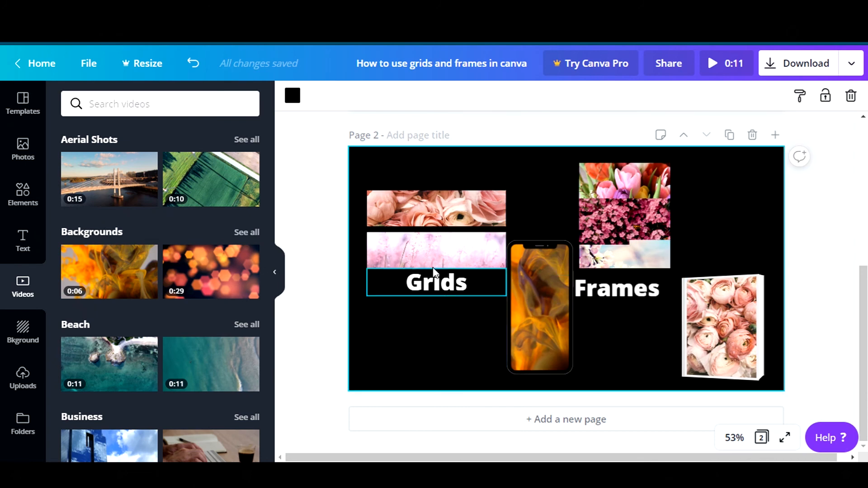
- Browse the "frames" results in Elements, examining the shape, letter and number frames on offer
click(17, 199)
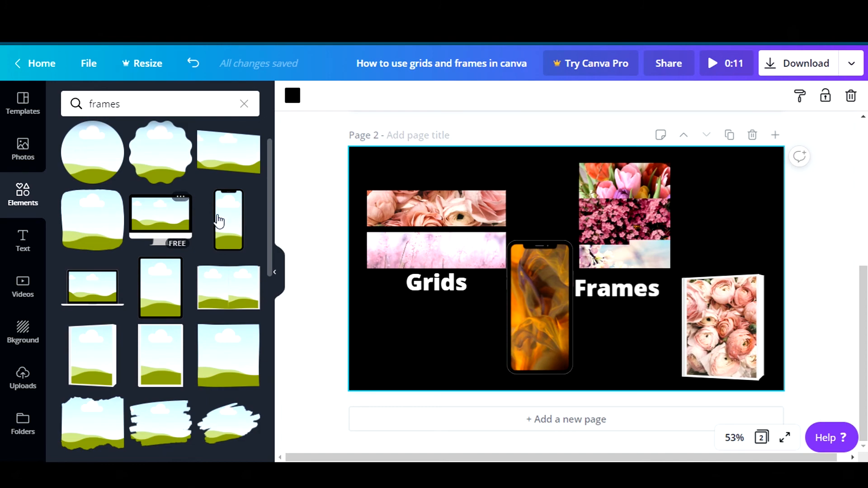
scroll(190, 228, down, 10)
scroll(189, 230, down, 5)
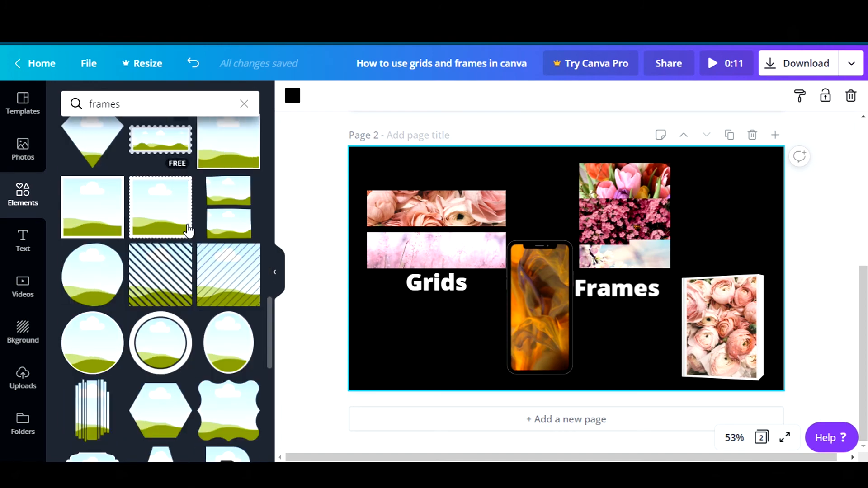
scroll(163, 389, down, 6)
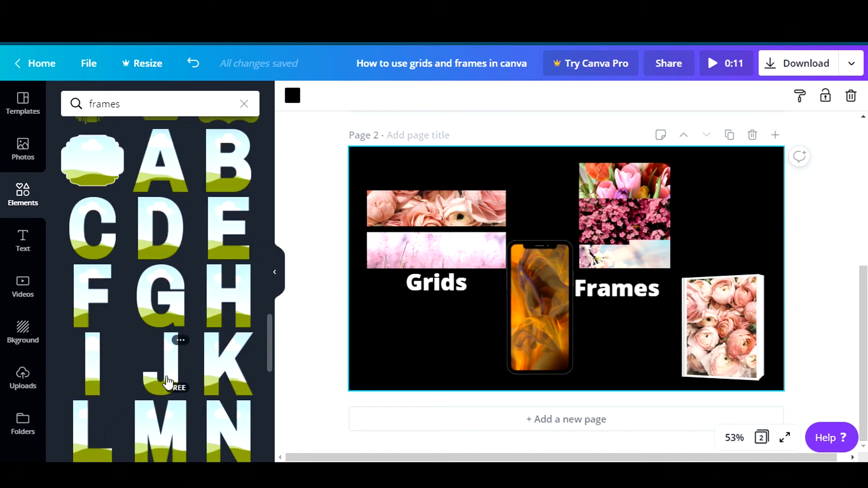
scroll(205, 334, down, 5)
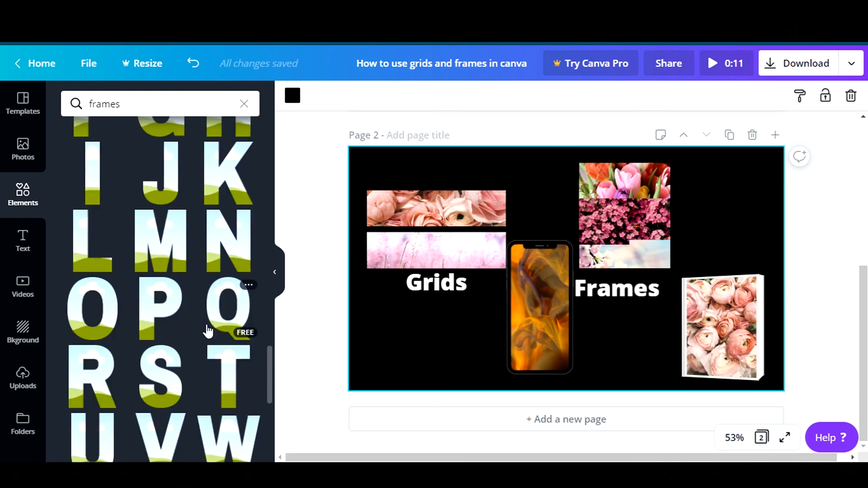
scroll(122, 349, down, 5)
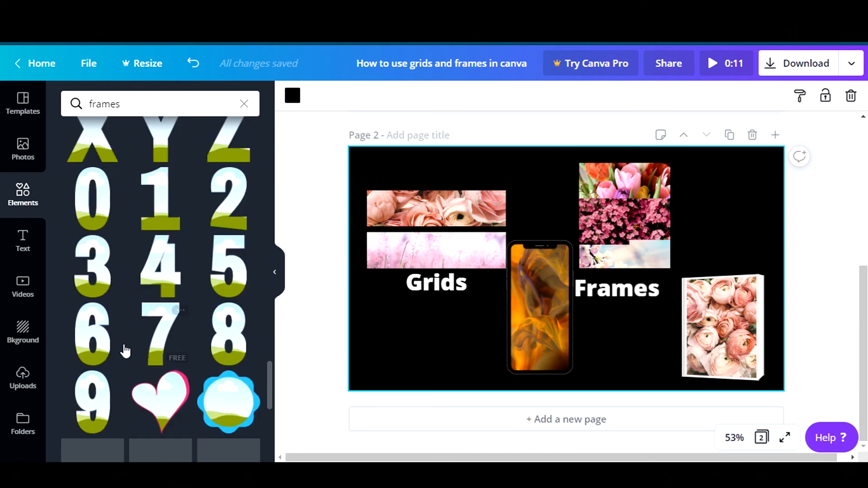
scroll(121, 218, up, 4)
scroll(136, 221, up, 3)
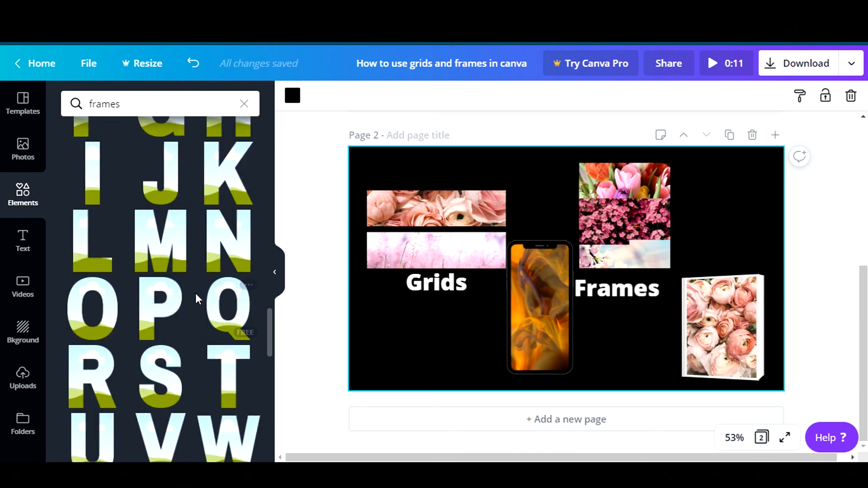
scroll(197, 294, down, 8)
scroll(199, 291, down, 3)
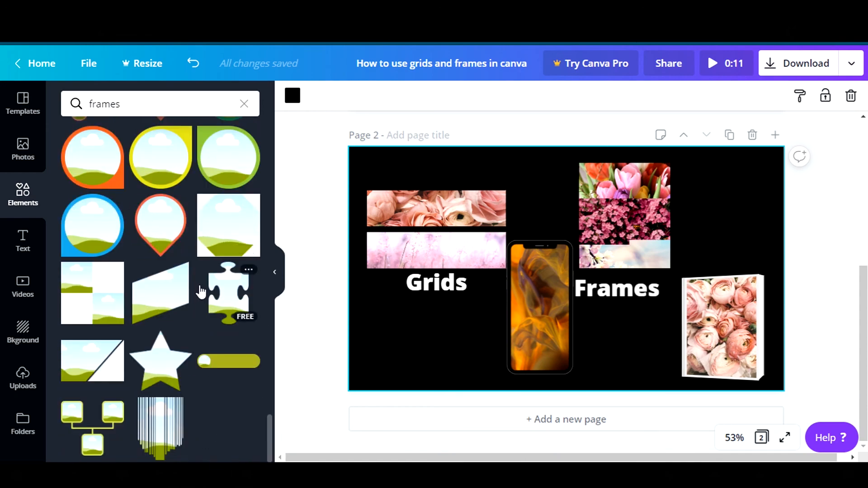
scroll(186, 307, up, 8)
scroll(193, 322, up, 3)
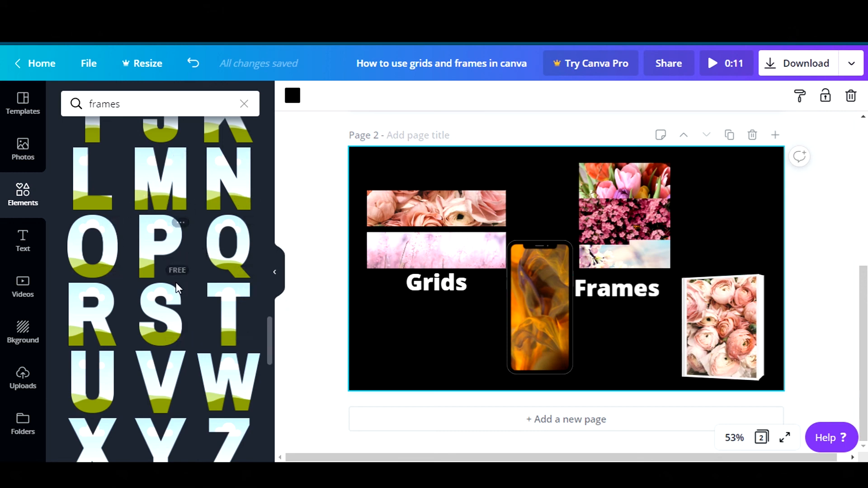
scroll(185, 282, up, 5)
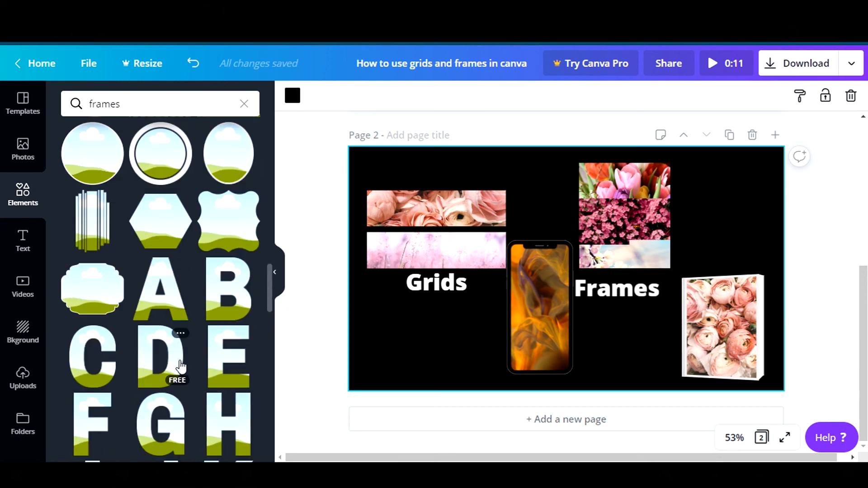
scroll(181, 357, down, 4)
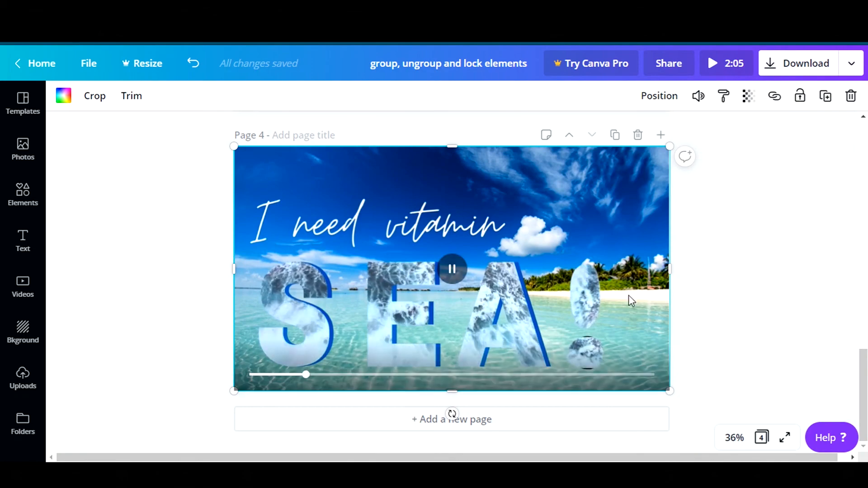
- Preview page 4 of the "group, ungroup and lock elements" design in full screen and return to the editor
click(785, 437)
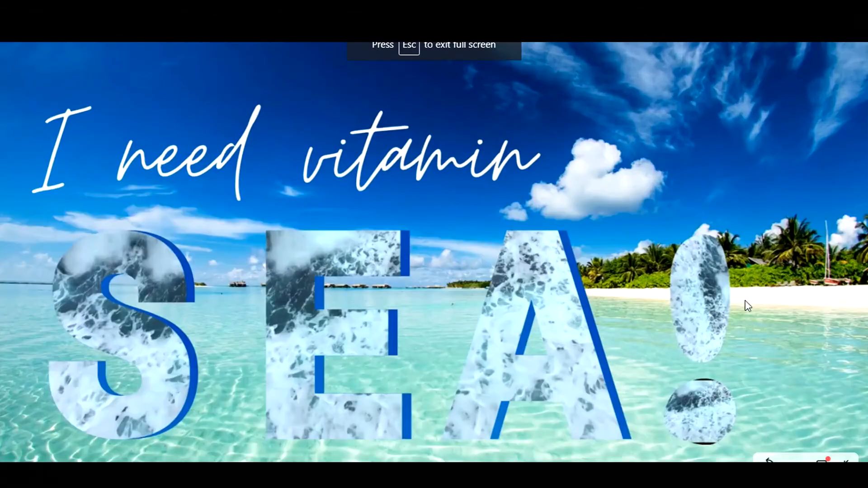
key(Escape)
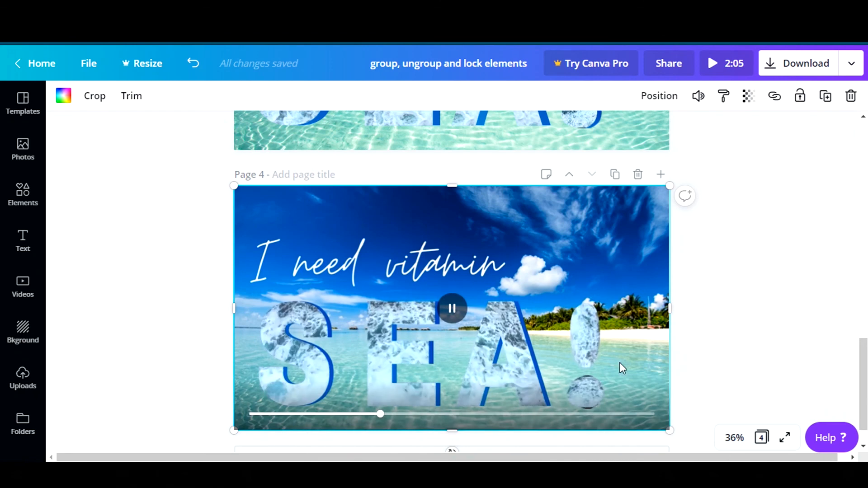